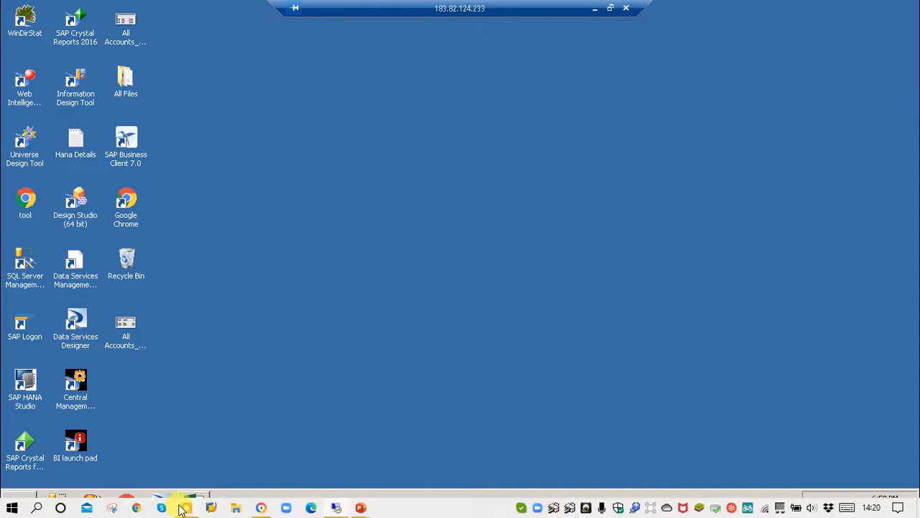
# Bring up the accounts spreadsheet and review the Description25, Amount, DebitCredit6 and AccountNature10 headers
pyautogui.click(192, 501)
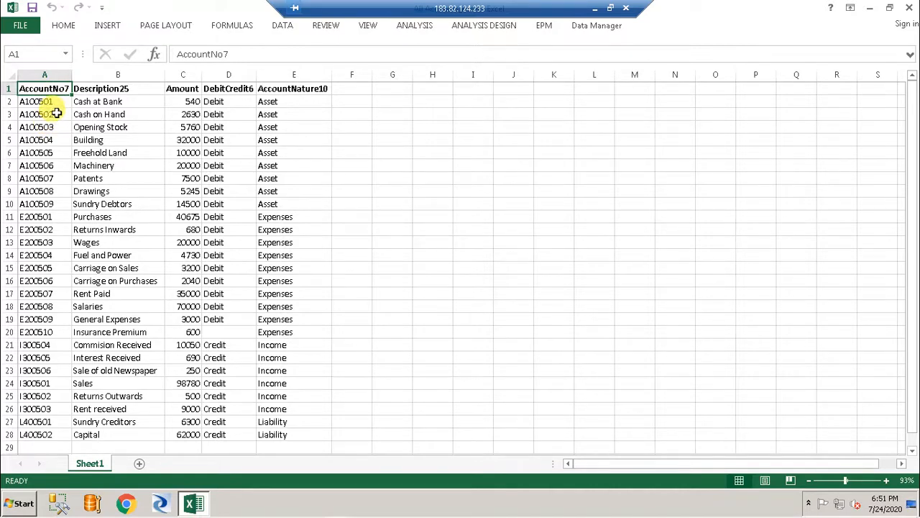
pyautogui.click(111, 92)
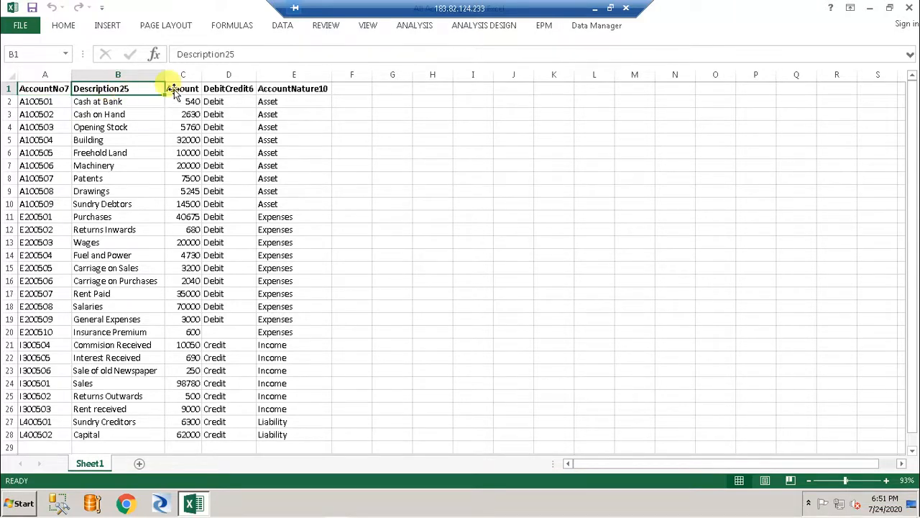
pyautogui.click(183, 88)
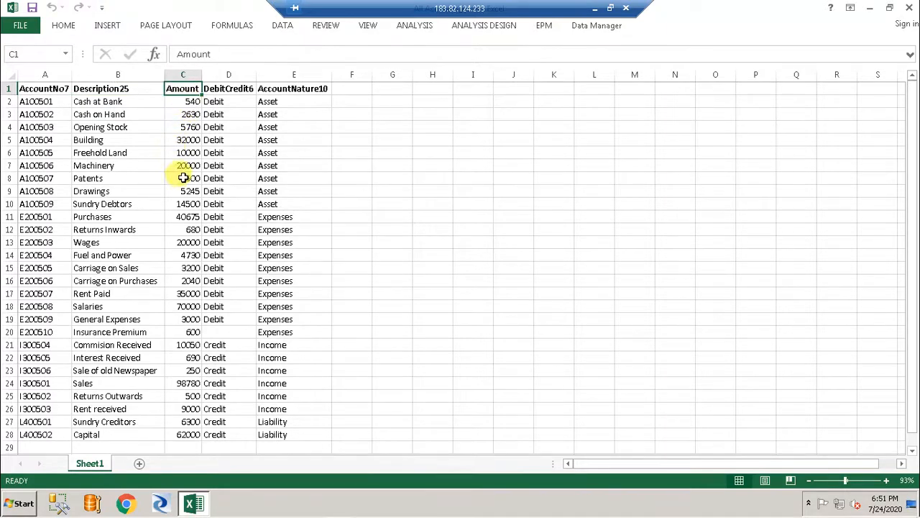
pyautogui.click(243, 91)
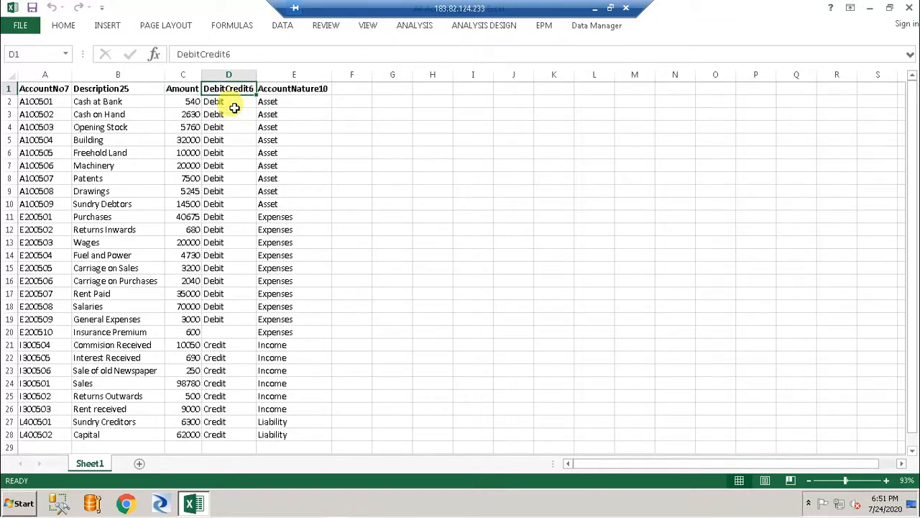
pyautogui.click(306, 90)
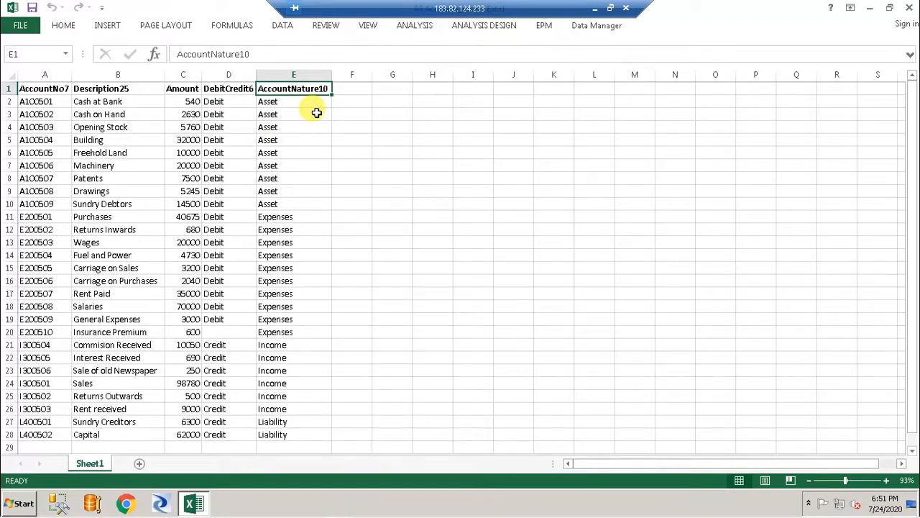
# Highlight the Debit values D2:D19, the Credit values D21:D28, and the blank D20 cell
pyautogui.click(230, 103)
pyautogui.moveTo(230, 104); pyautogui.dragTo(231, 320)
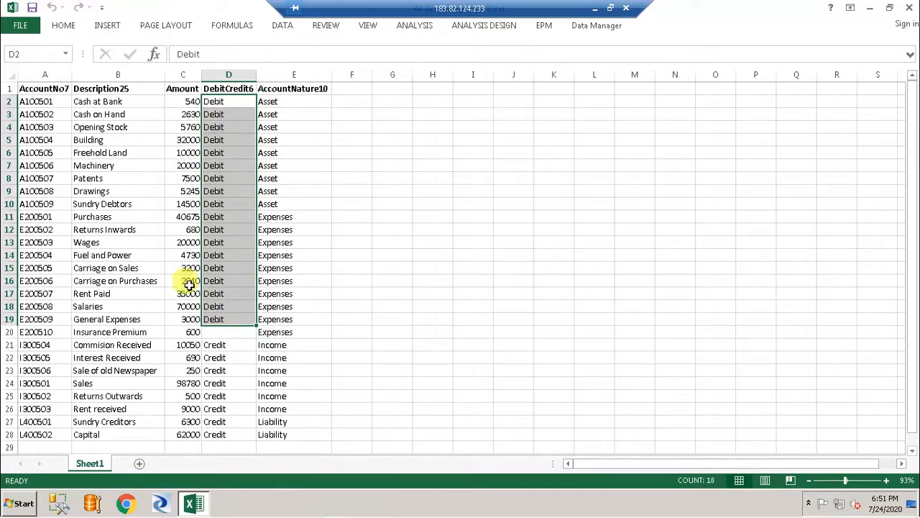
pyautogui.moveTo(214, 345); pyautogui.dragTo(216, 357)
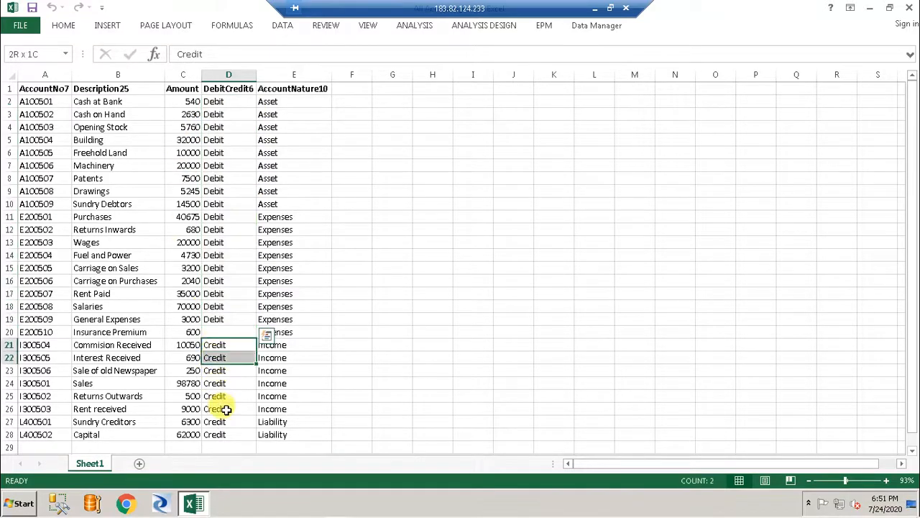
pyautogui.moveTo(225, 409); pyautogui.dragTo(246, 436)
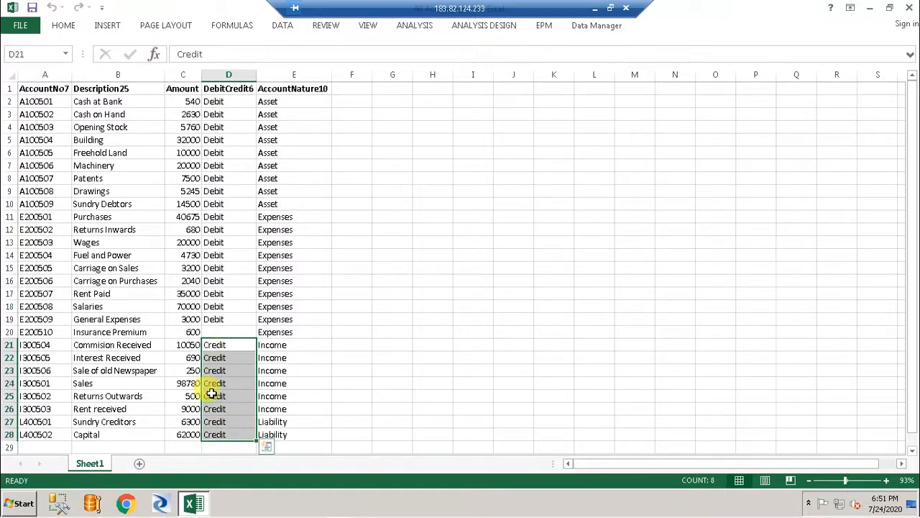
pyautogui.click(224, 329)
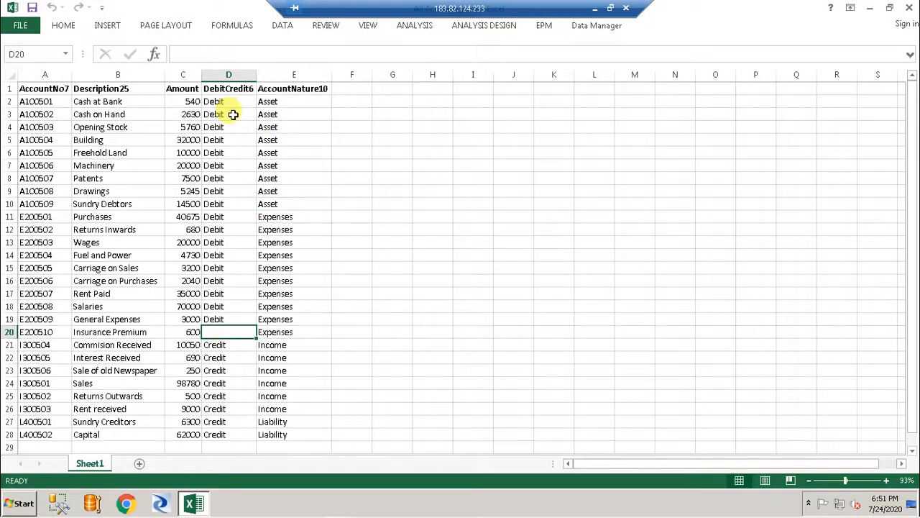
# Review the Debit records A2:E19, the Credit records A21:E28 and the Insurance Premium row lacking Debit/Credit
pyautogui.moveTo(30, 104); pyautogui.dragTo(305, 323)
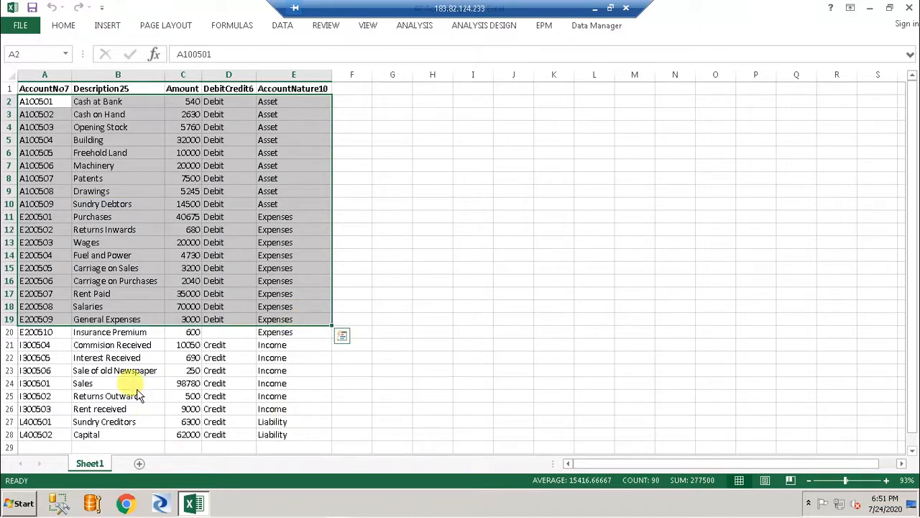
pyautogui.moveTo(33, 345); pyautogui.dragTo(272, 435)
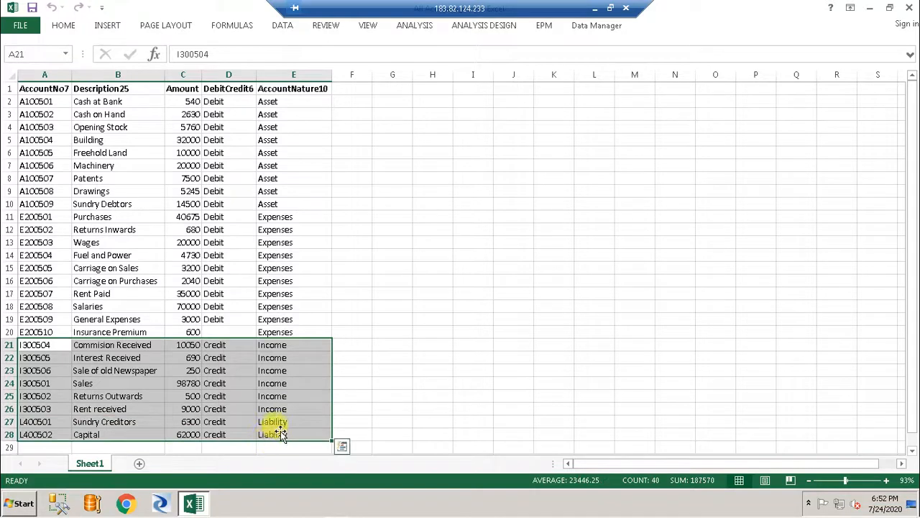
pyautogui.click(225, 327)
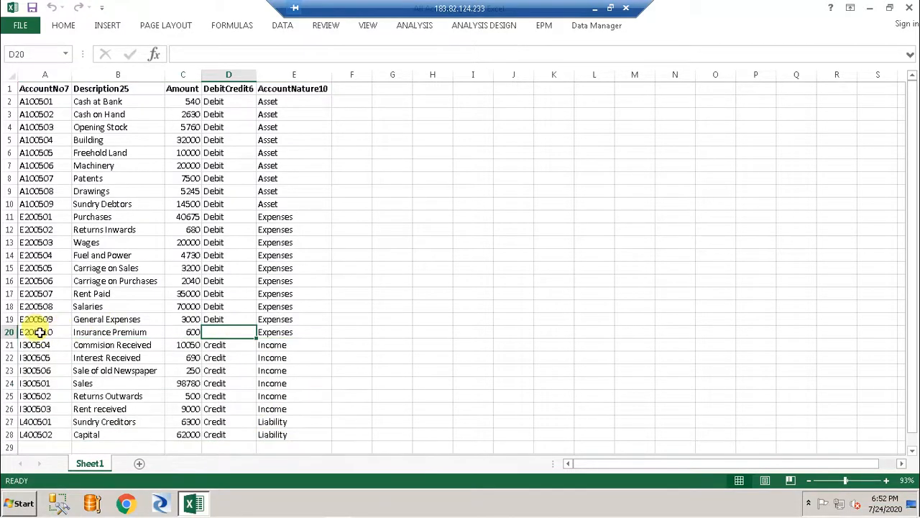
pyautogui.moveTo(36, 331); pyautogui.dragTo(285, 328)
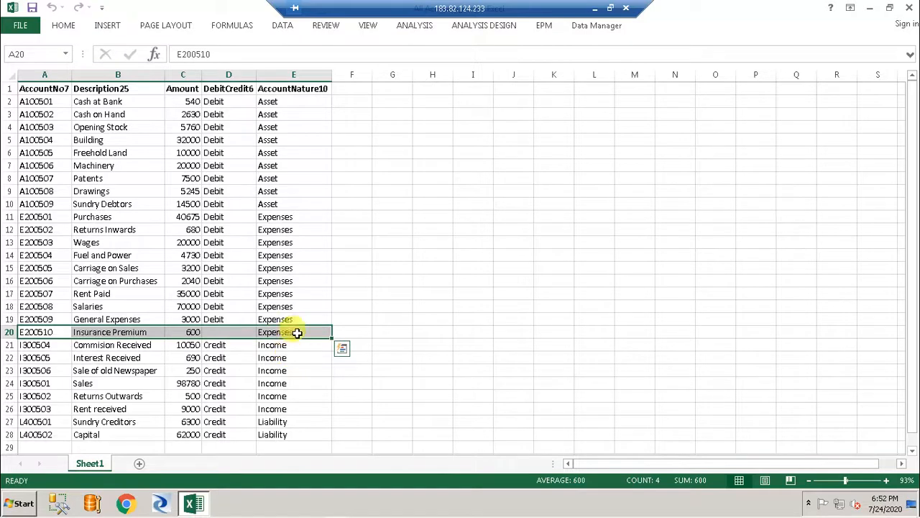
pyautogui.moveTo(218, 103); pyautogui.dragTo(240, 318)
pyautogui.click(229, 344)
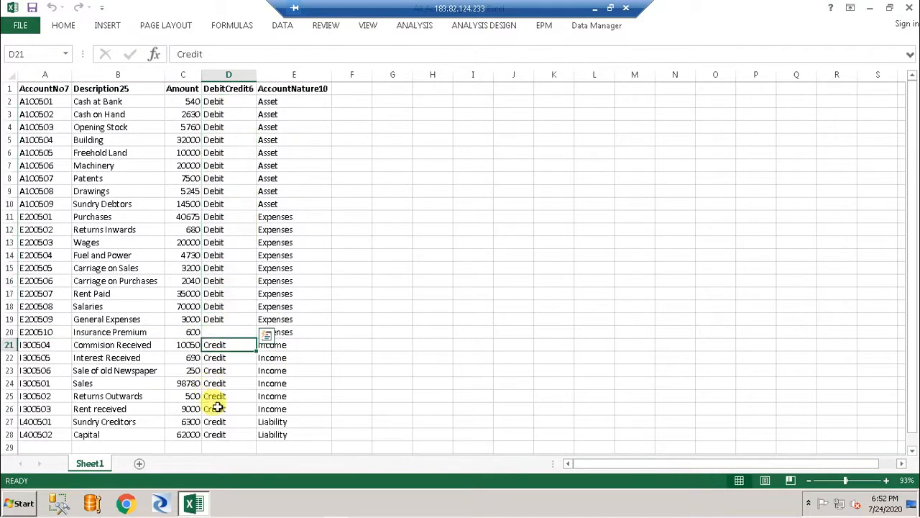
pyautogui.moveTo(217, 407); pyautogui.dragTo(222, 434)
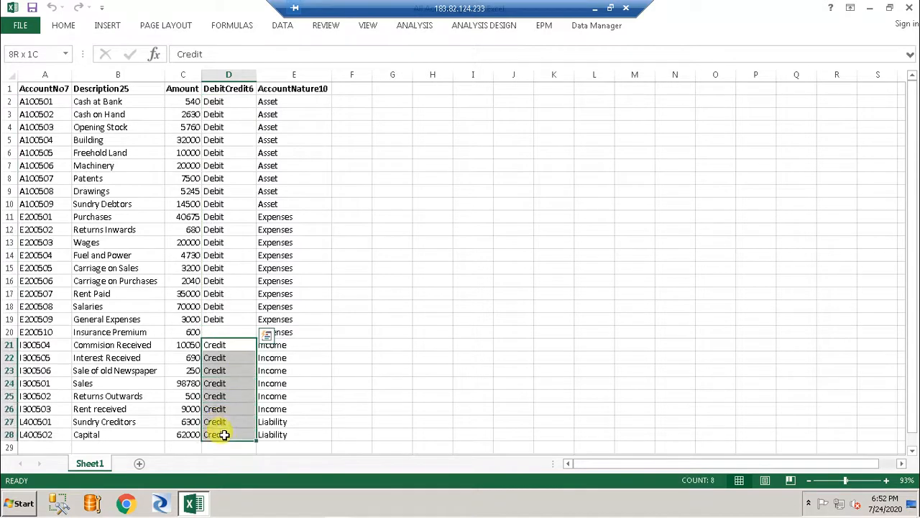
pyautogui.click(248, 331)
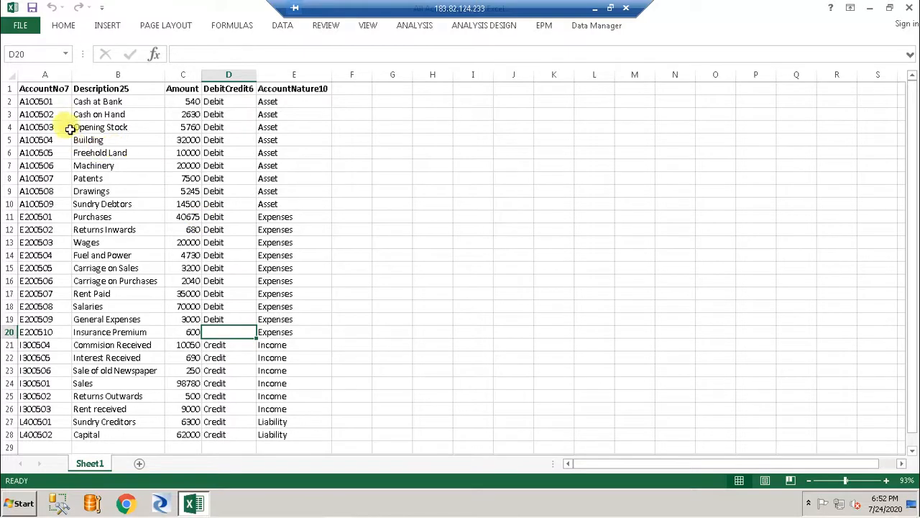
# Return to A1, save the accounts workbook and close Excel
pyautogui.click(37, 92)
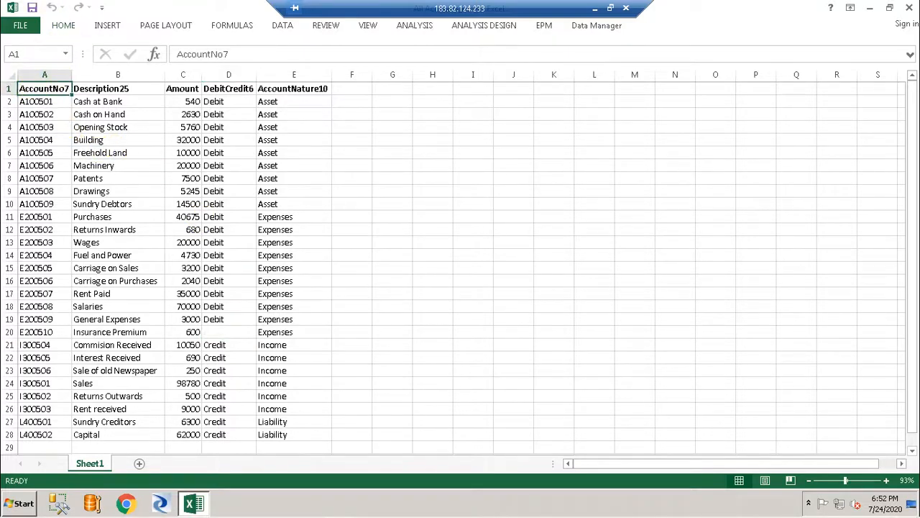
pyautogui.click(32, 8)
pyautogui.click(910, 7)
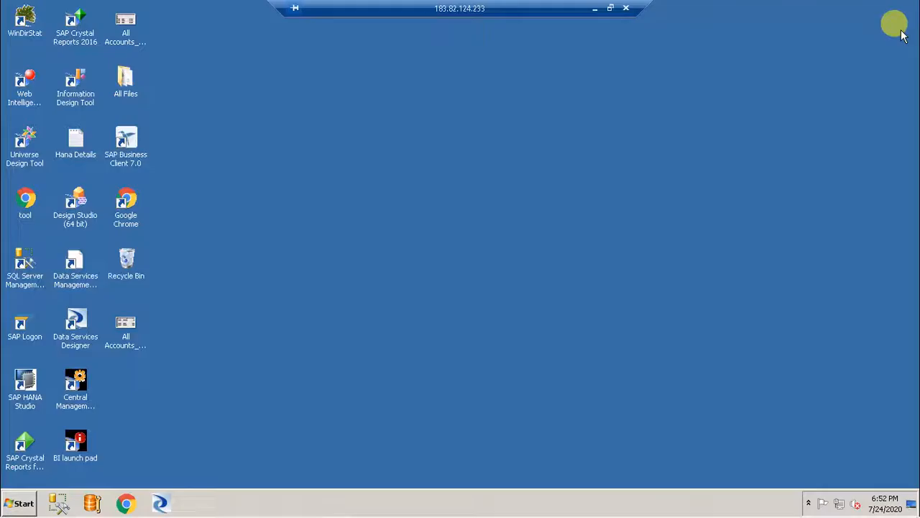
# Launch Designer, sign in with the user credentials, choose Repo_MYBO, and get past the Reset Users warning
pyautogui.click(160, 501)
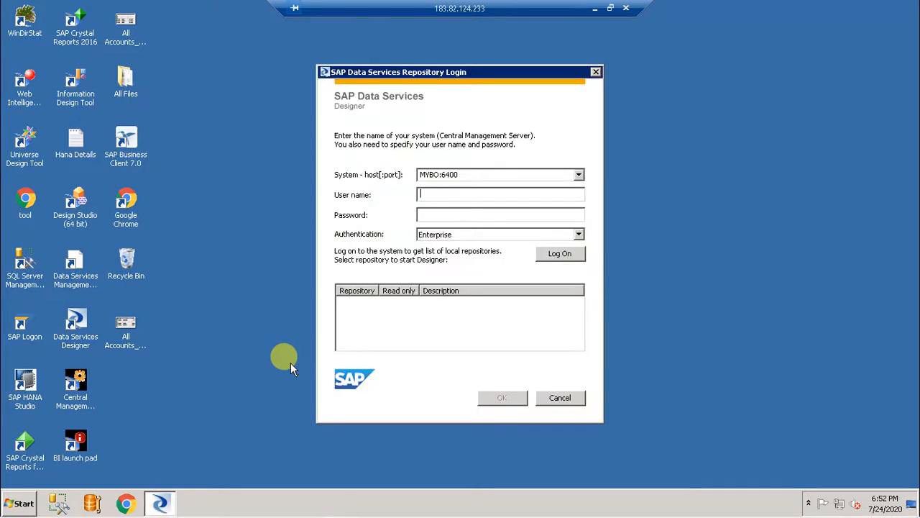
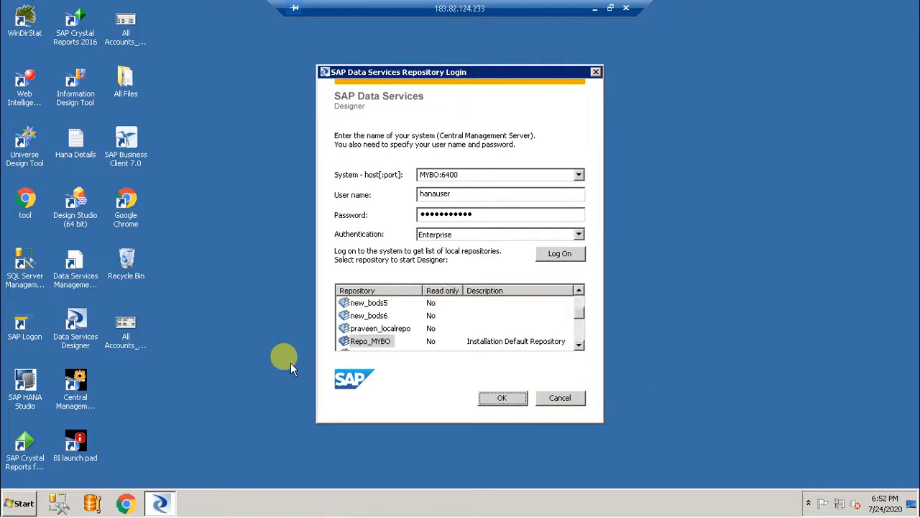
pyautogui.click(379, 345)
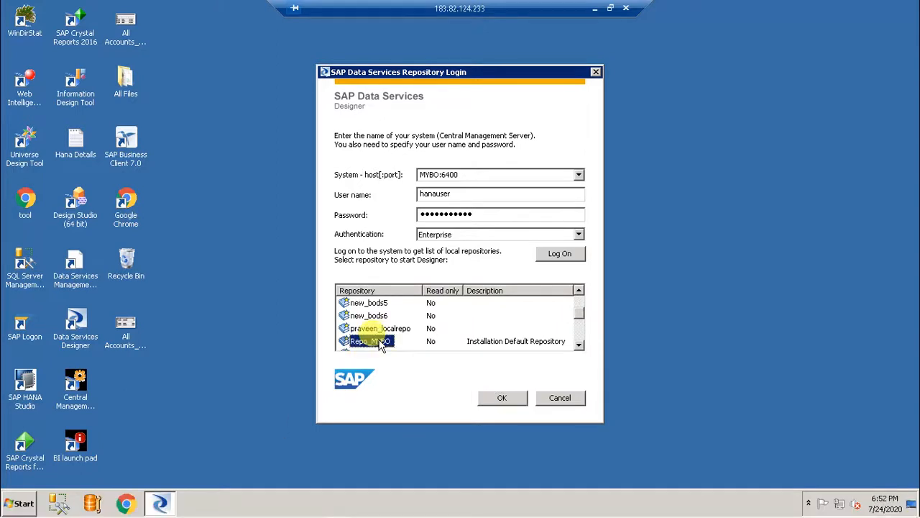
pyautogui.click(501, 399)
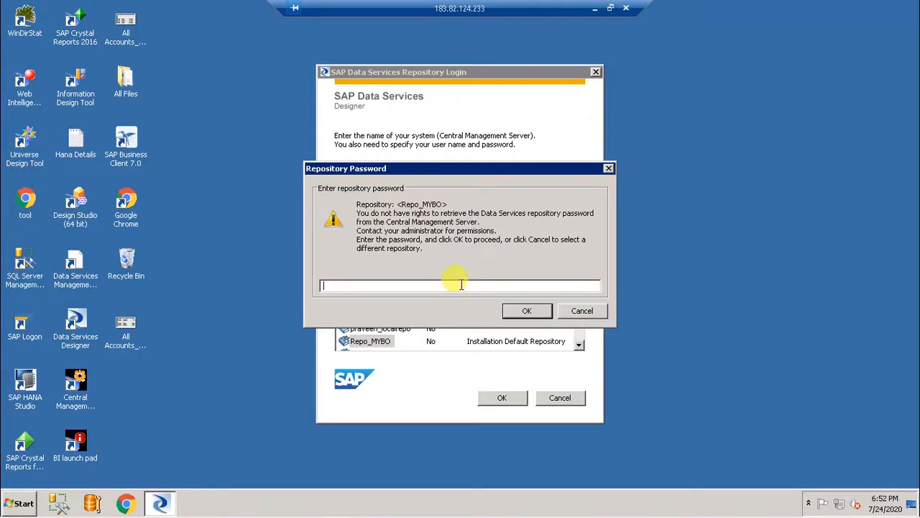
pyautogui.write('a')
pyautogui.press('Return')
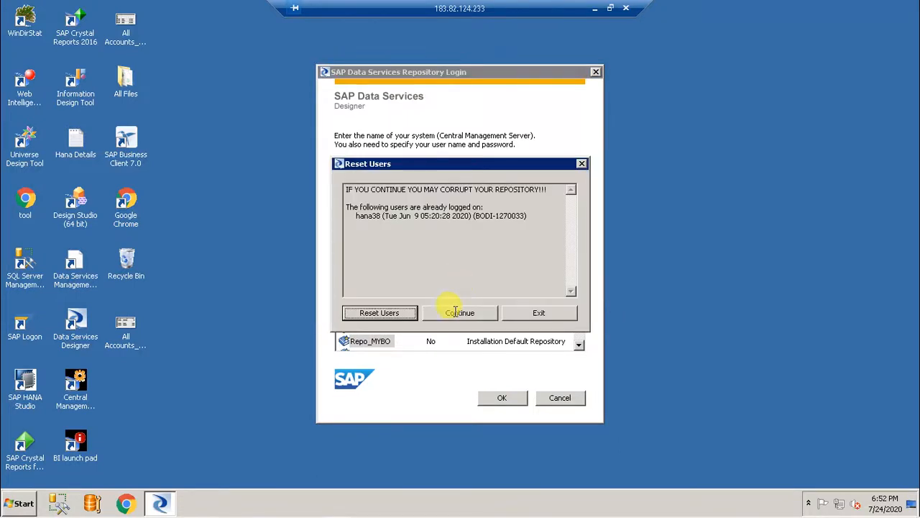
pyautogui.click(457, 312)
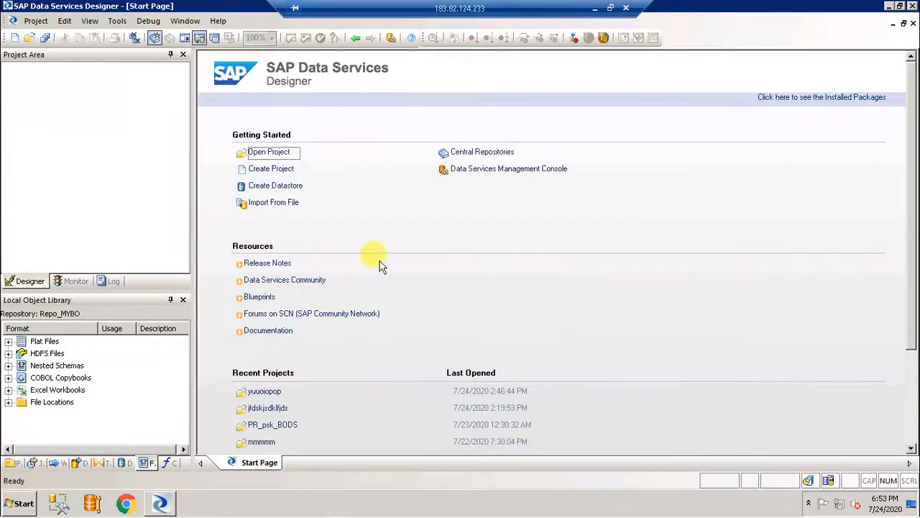
# Create a new project named Training_BODS_Case_Project
pyautogui.click(277, 168)
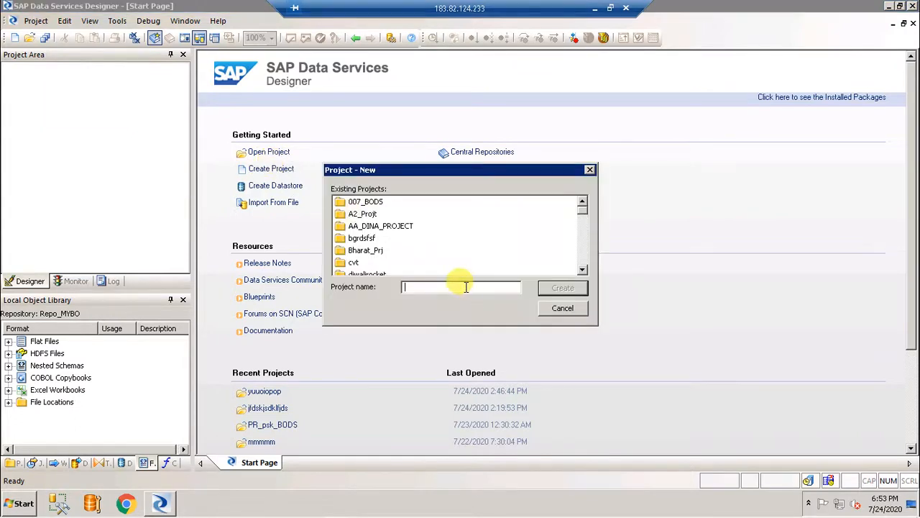
pyautogui.write('Training_BODS_Case')
pyautogui.write('_')
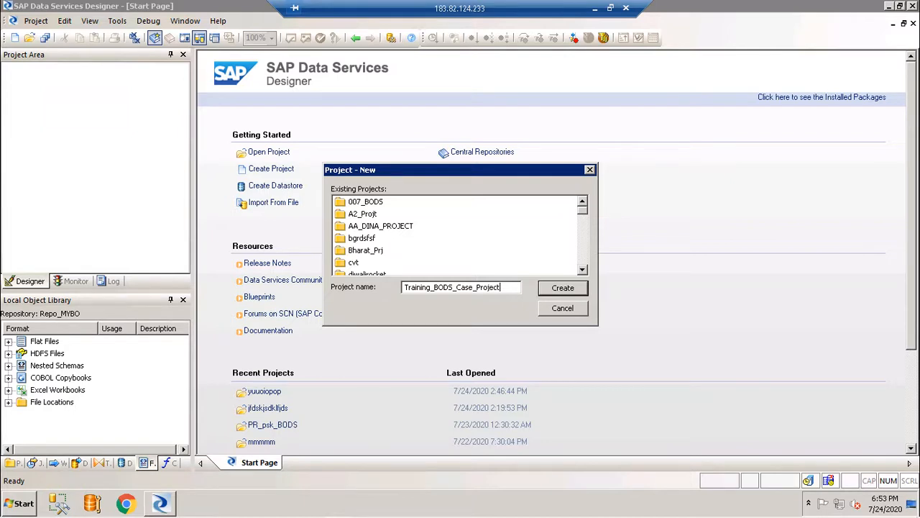
pyautogui.click(560, 288)
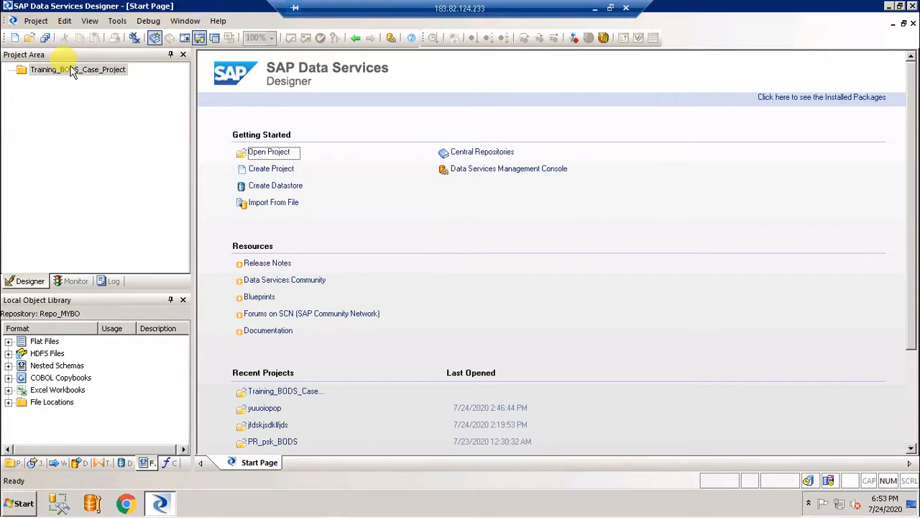
# Add a batch job to the project and rename New_Job27 to Training_BODS_Case_Job
pyautogui.click(71, 70)
pyautogui.rightClick(72, 70)
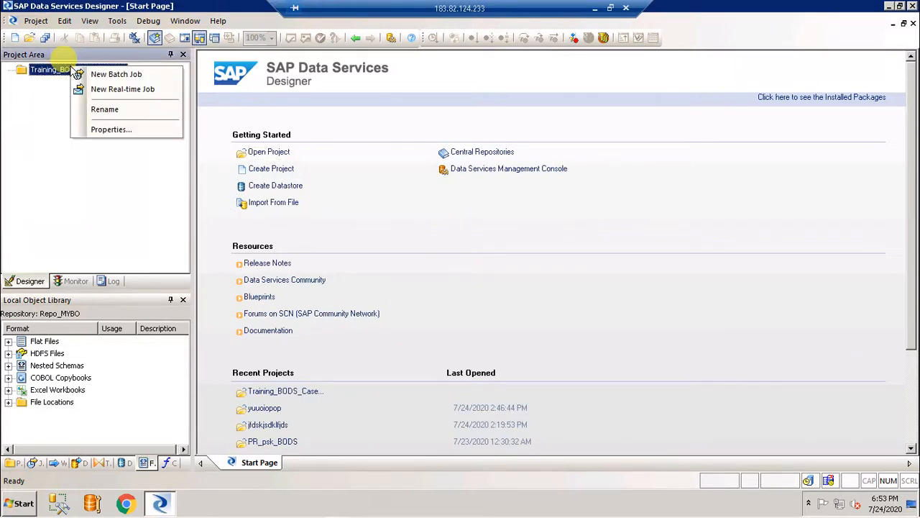
pyautogui.click(118, 75)
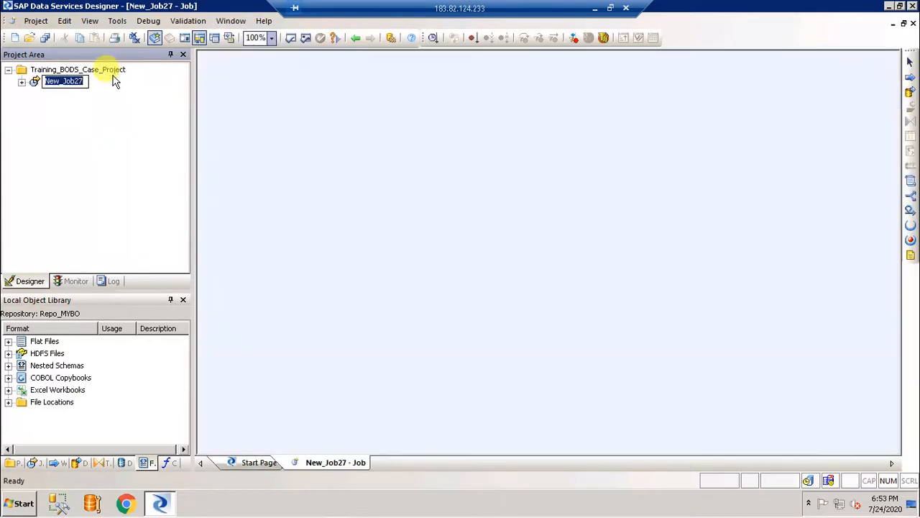
pyautogui.click(65, 81)
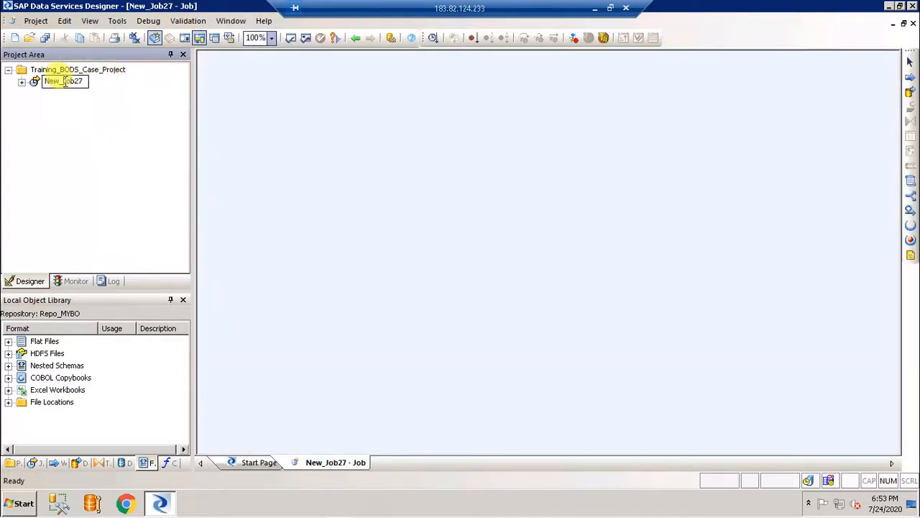
pyautogui.press('BackSpace')
pyautogui.press('BackSpace')
pyautogui.press('BackSpace')
pyautogui.press('BackSpace')
pyautogui.write('Training_BODS_Case_')
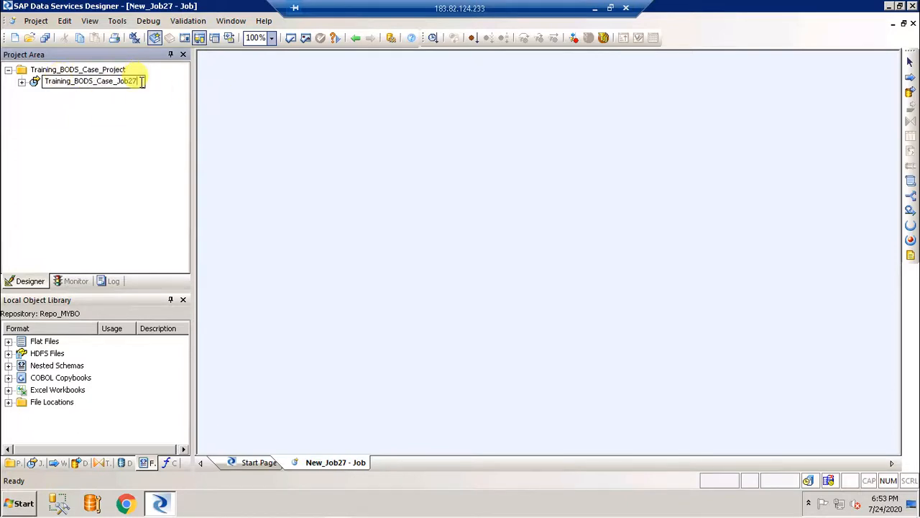
pyautogui.press('BackSpace')
pyautogui.press('BackSpace')
pyautogui.click(107, 138)
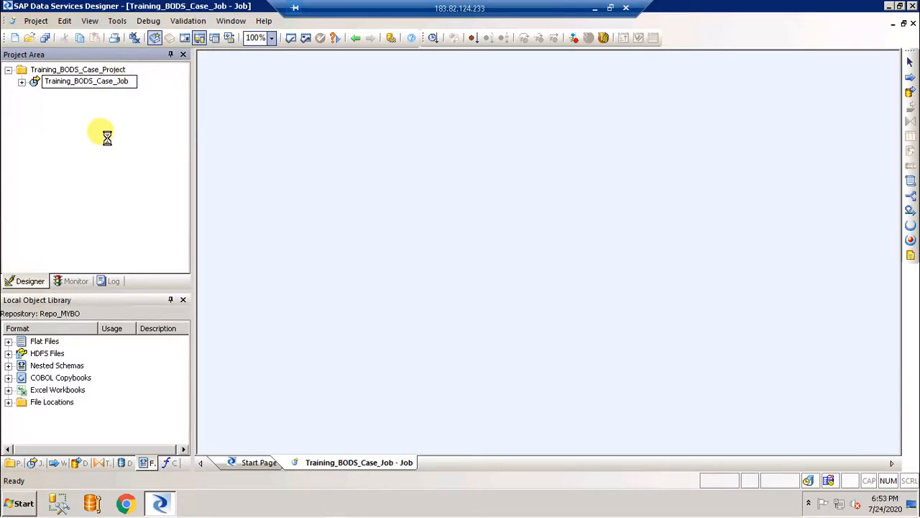
pyautogui.click(21, 82)
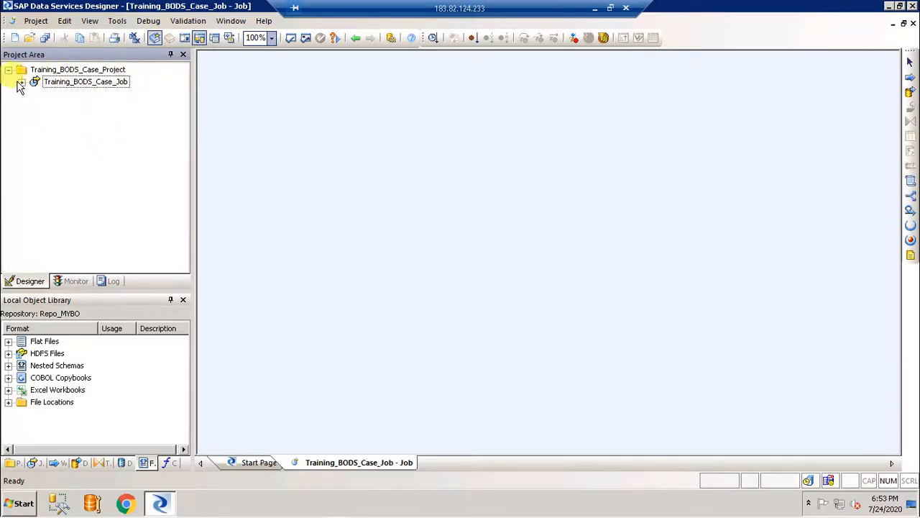
pyautogui.click(77, 85)
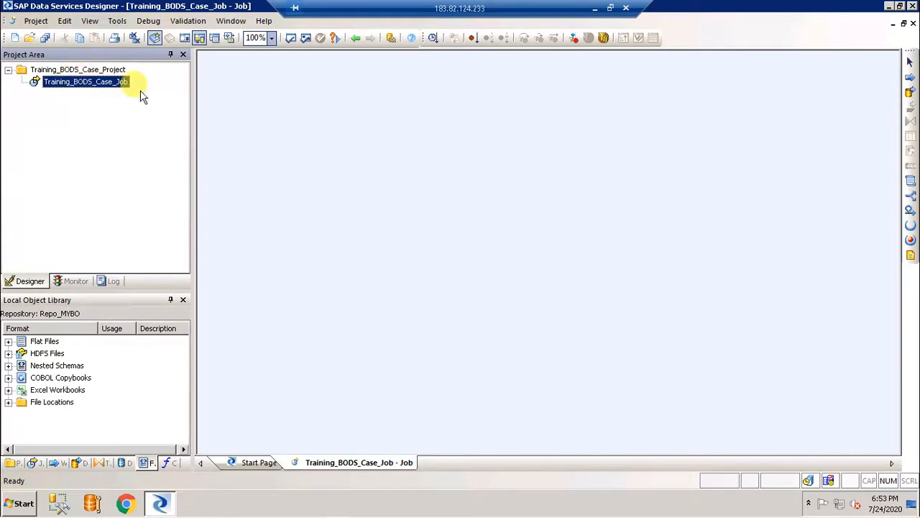
# Place a work flow in the job, rename it Training_BODS_Case_WorkFlow, and open it from the tree
pyautogui.click(909, 78)
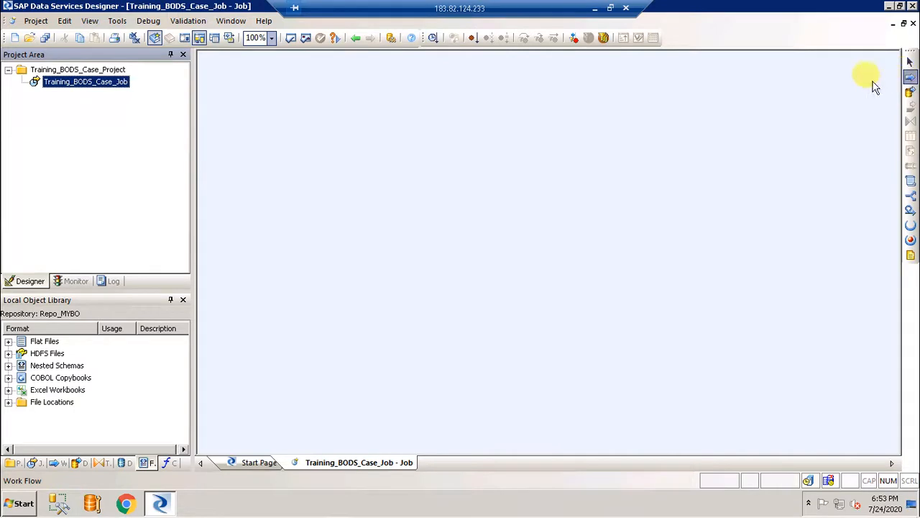
pyautogui.click(469, 92)
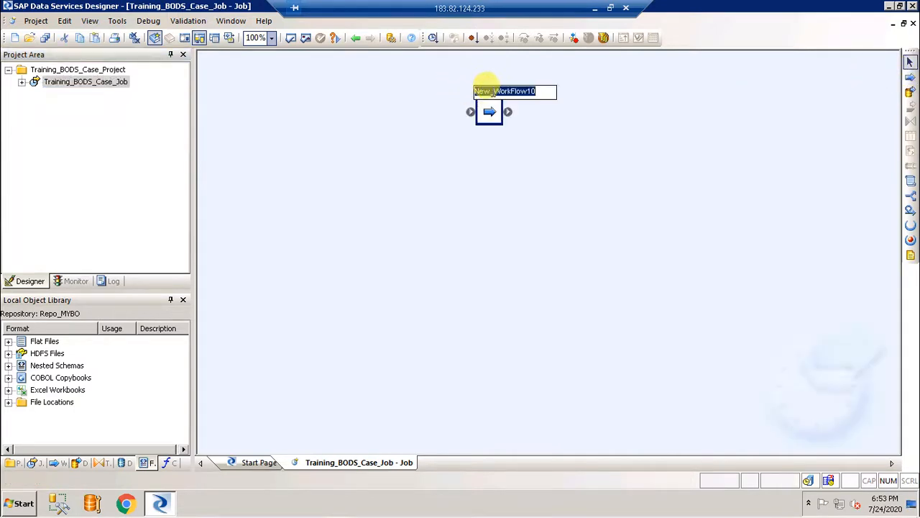
pyautogui.click(491, 92)
pyautogui.press('BackSpace')
pyautogui.press('BackSpace')
pyautogui.press('BackSpace')
pyautogui.press('BackSpace')
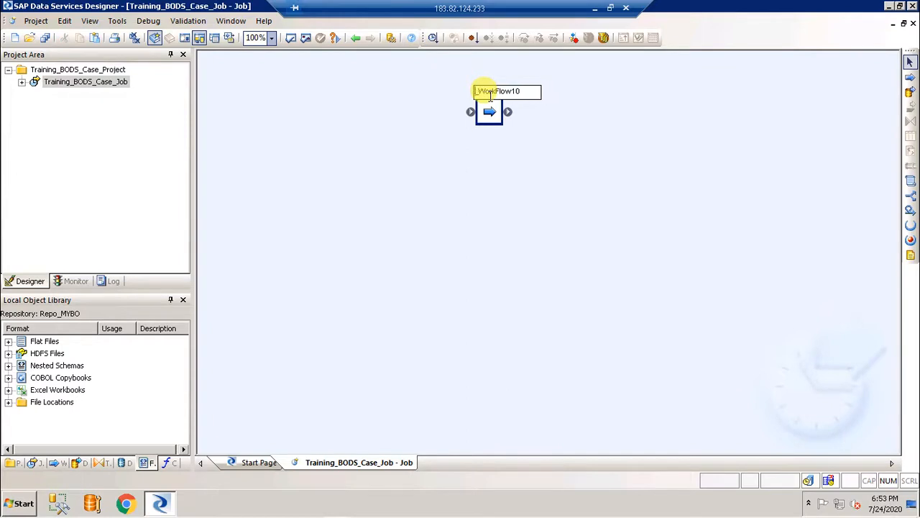
pyautogui.write('Training_BODS_Case_')
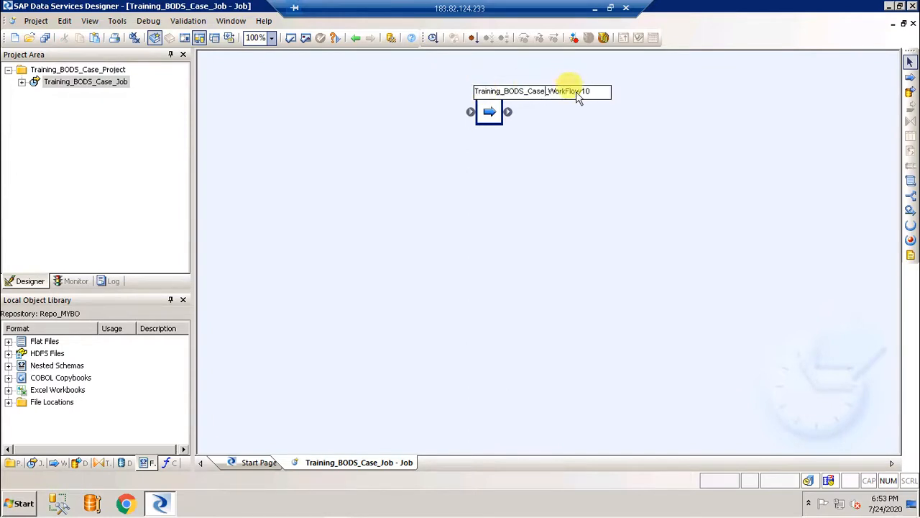
pyautogui.press('BackSpace')
pyautogui.press('BackSpace')
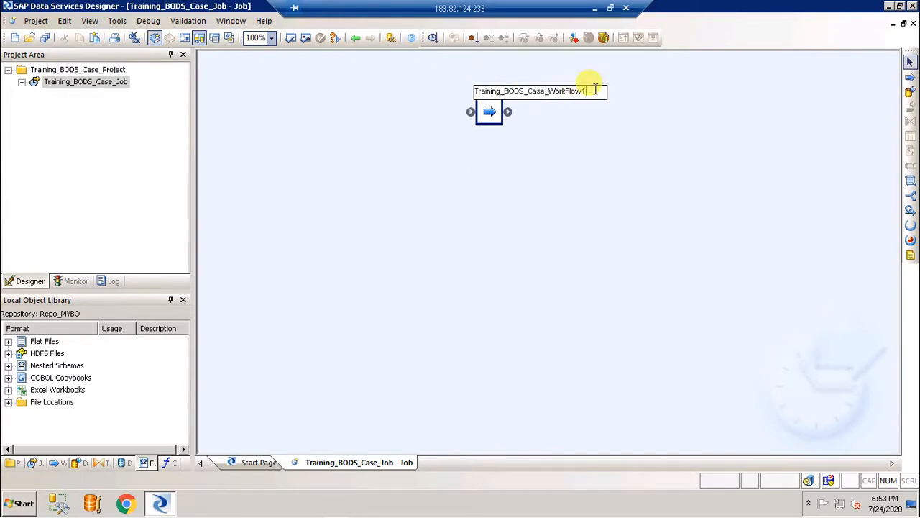
pyautogui.press('Return')
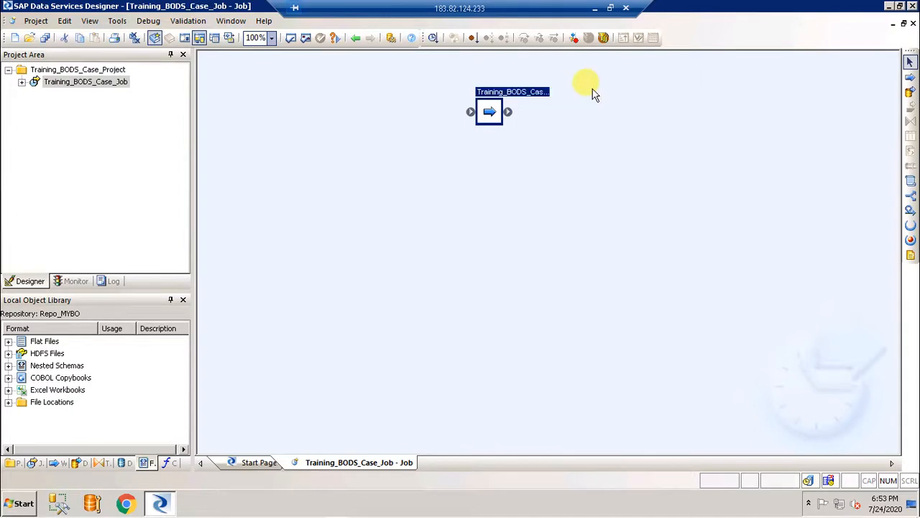
pyautogui.click(22, 83)
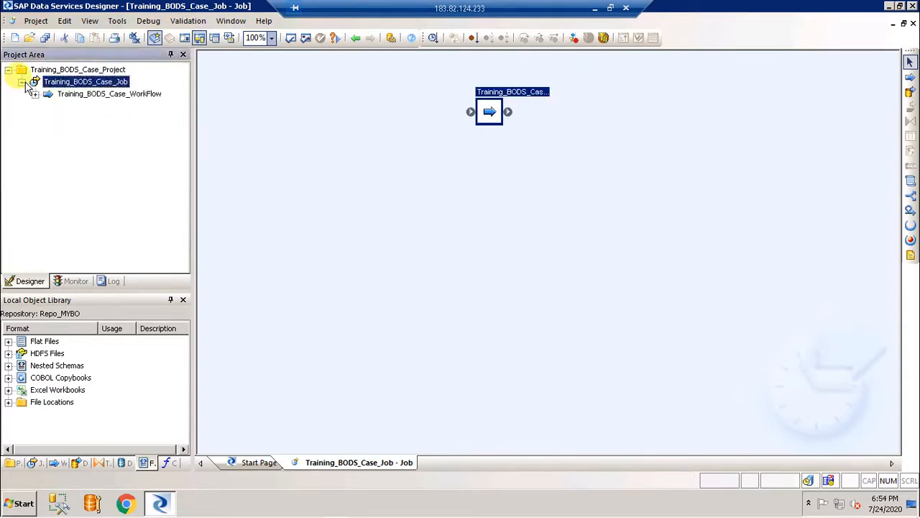
pyautogui.click(84, 95)
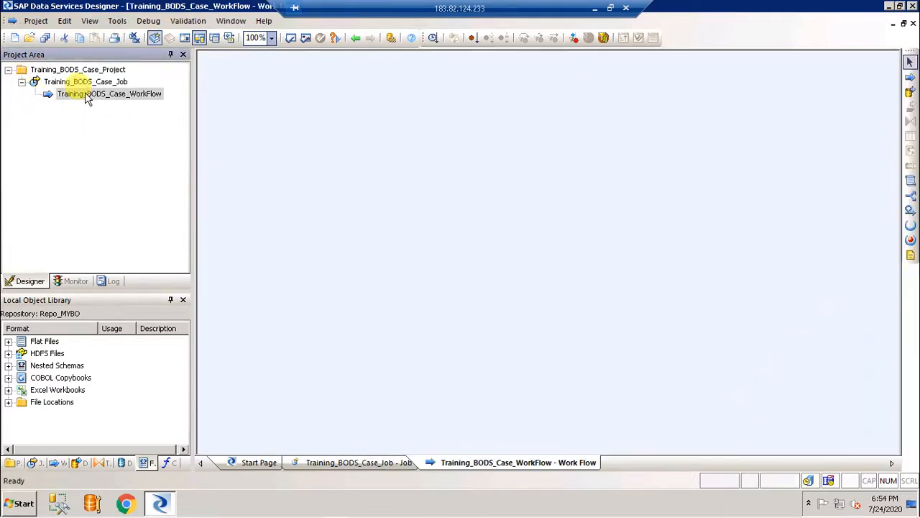
# Place a data flow in the work flow, rename it Training_BODS_Case_DataFlow, and open it from the tree
pyautogui.click(909, 92)
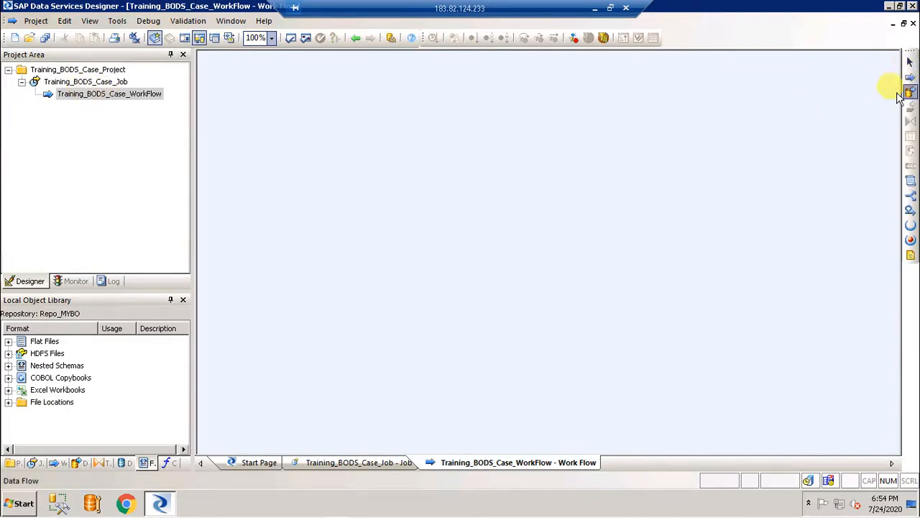
pyautogui.click(476, 89)
pyautogui.click(488, 87)
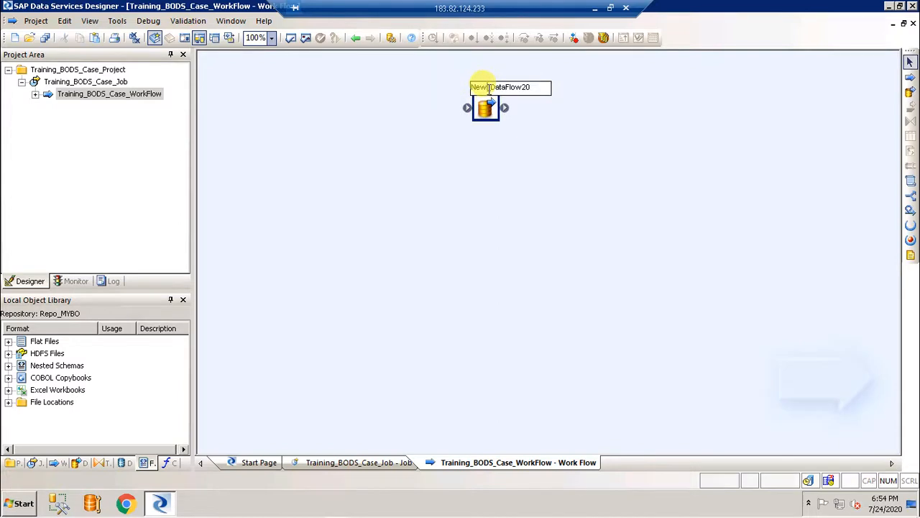
pyautogui.press('BackSpace')
pyautogui.press('BackSpace')
pyautogui.press('BackSpace')
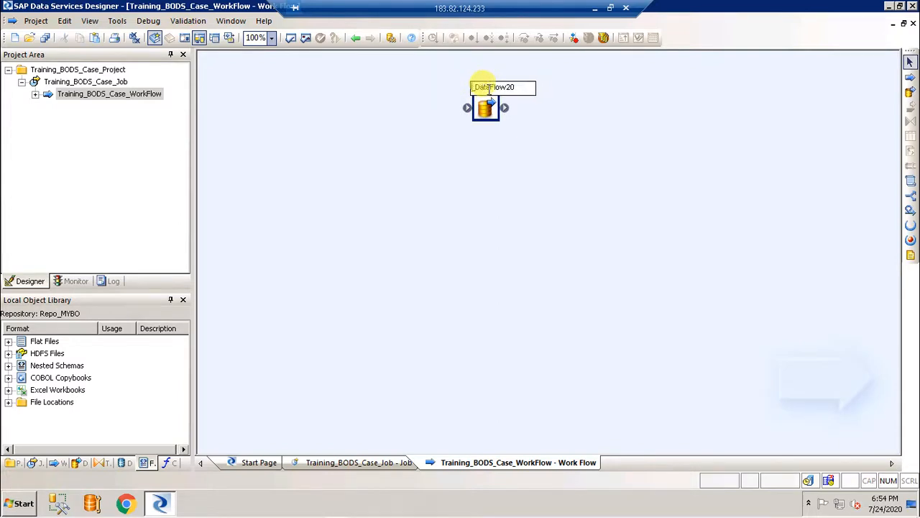
pyautogui.write('Training_BODS_Case')
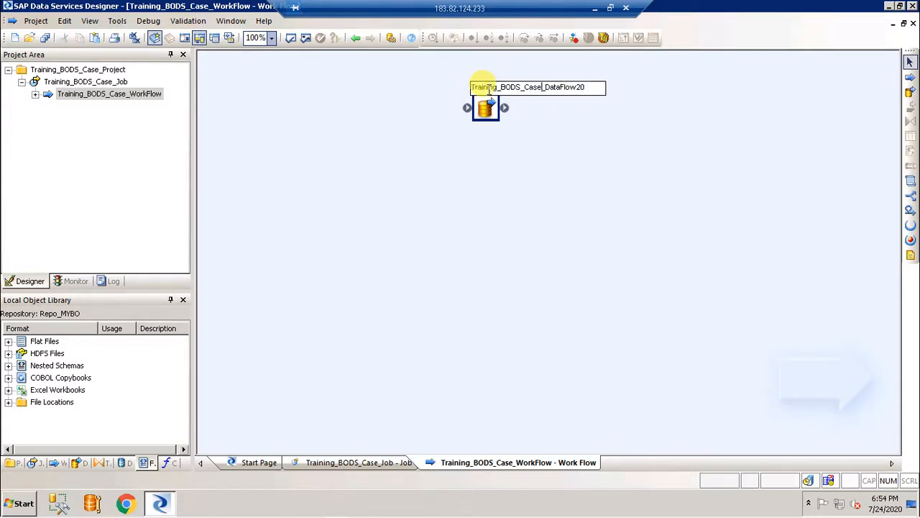
pyautogui.click(589, 88)
pyautogui.press('BackSpace')
pyautogui.press('BackSpace')
pyautogui.click(497, 189)
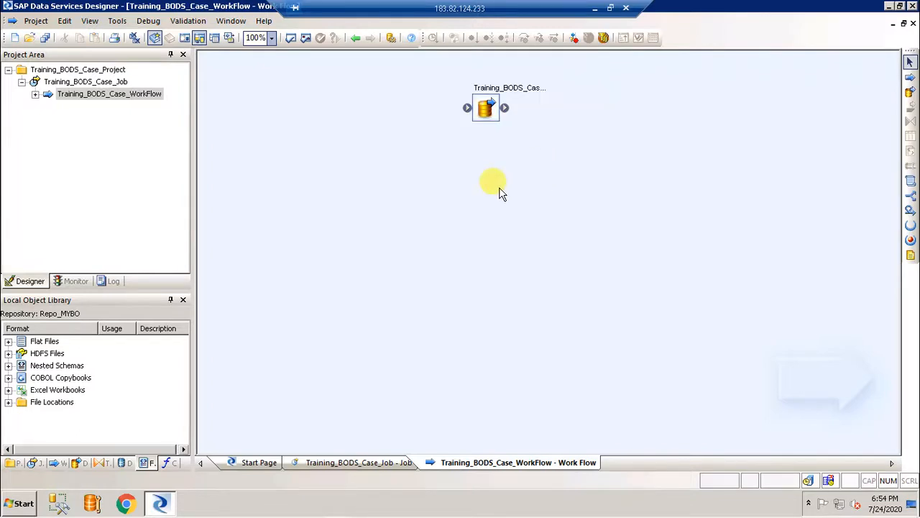
pyautogui.click(34, 95)
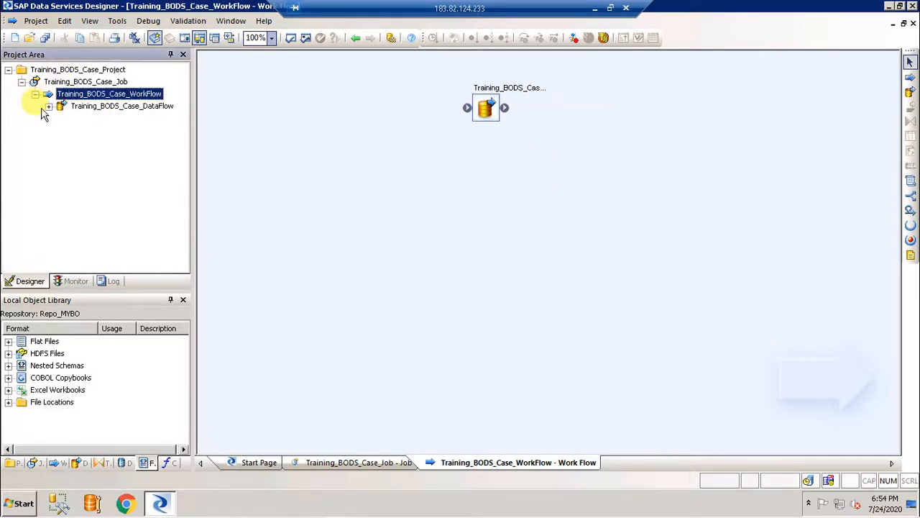
pyautogui.click(104, 110)
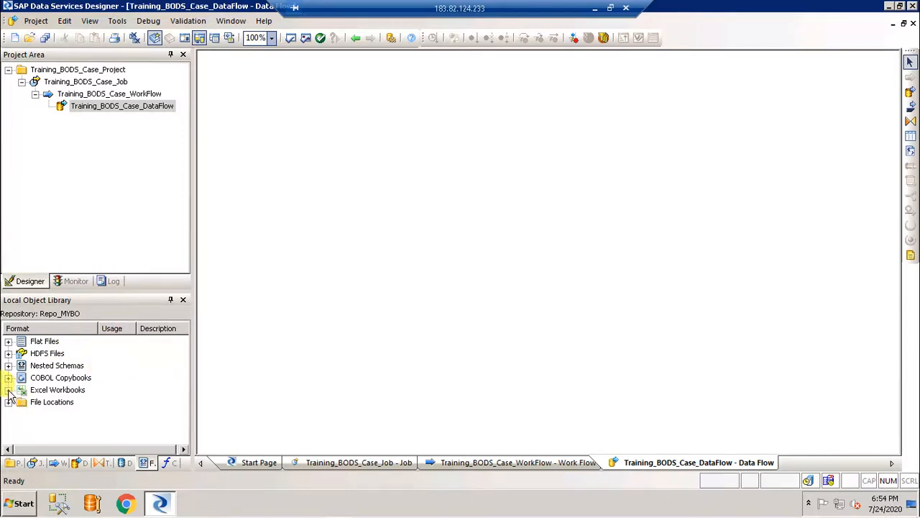
# Expand Excel Workbooks in the Formats library and bring up its context menu
pyautogui.click(33, 392)
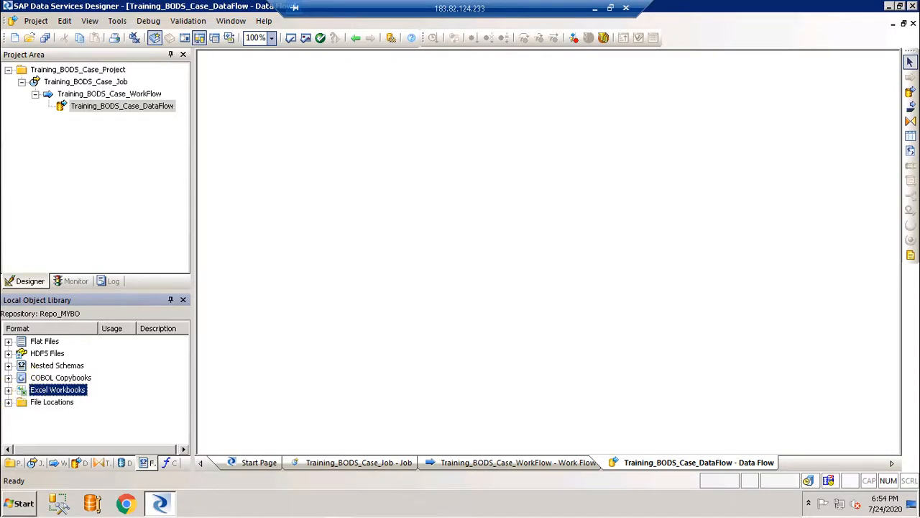
pyautogui.click(9, 390)
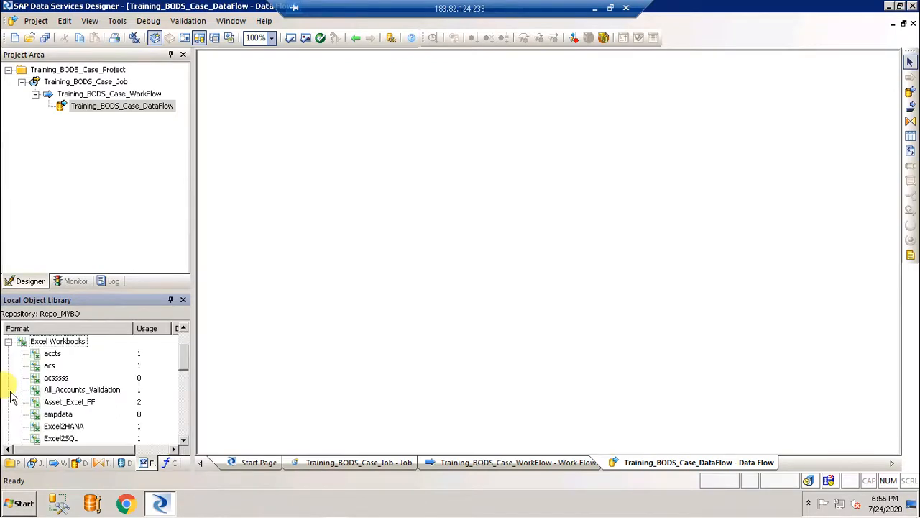
pyautogui.rightClick(65, 341)
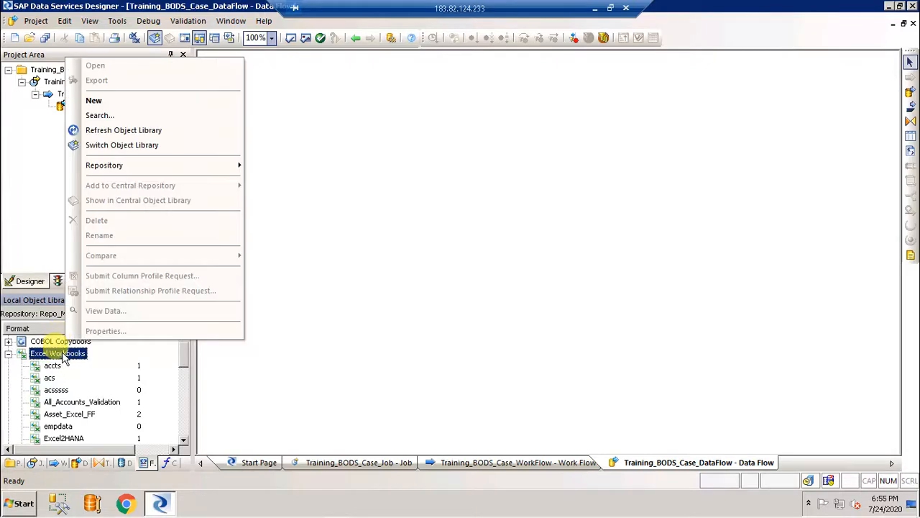
# Create a new Excel workbook format and enter the name AllAccounts4CaseTransform
pyautogui.click(113, 109)
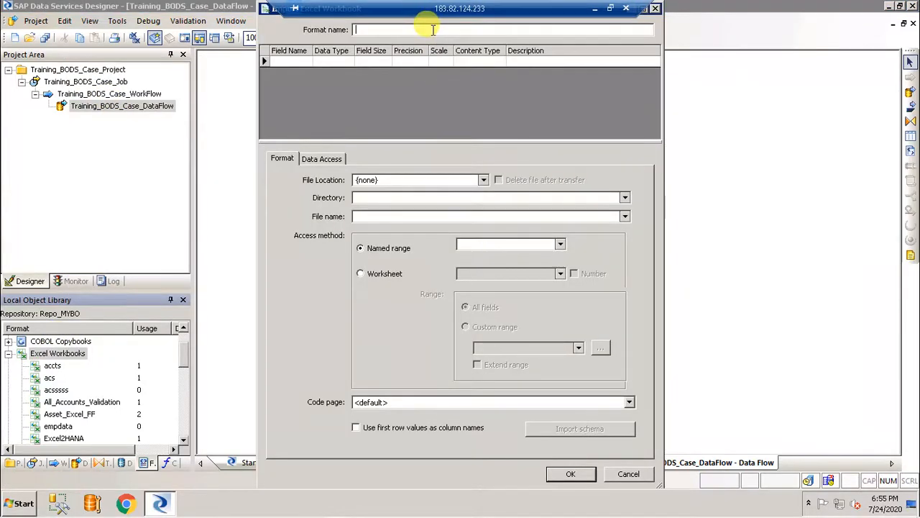
pyautogui.write('All')
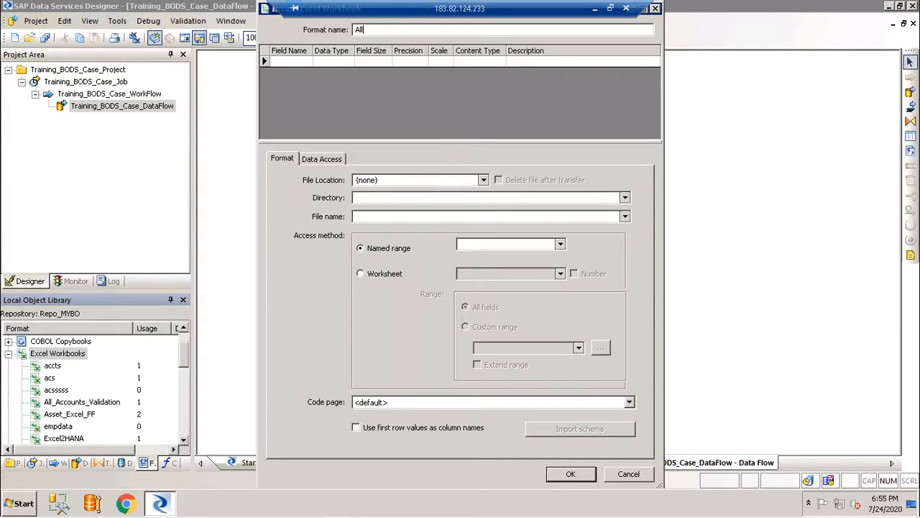
pyautogui.write('Accounts')
pyautogui.write('4')
pyautogui.write('Case')
pyautogui.write('Transfomr')
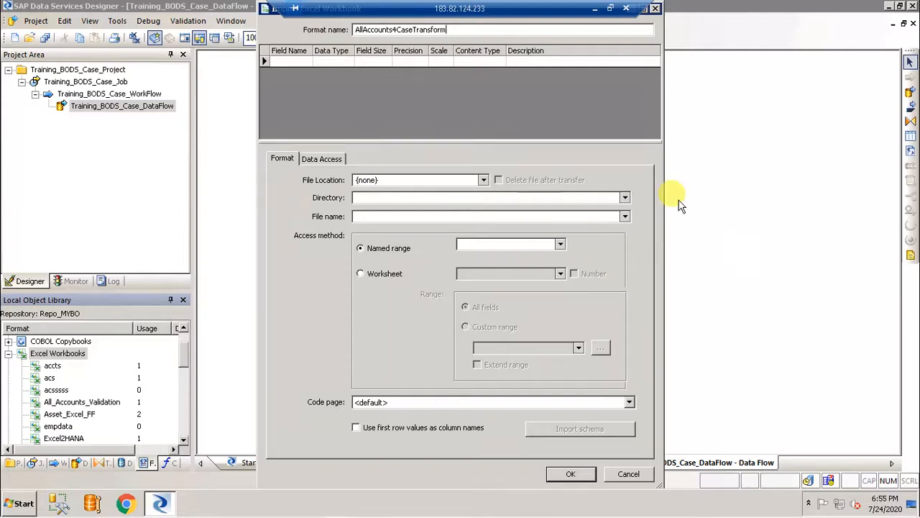
# Set the directory to Desktop and the file to All Accounts_Excel.xlsx
pyautogui.click(624, 198)
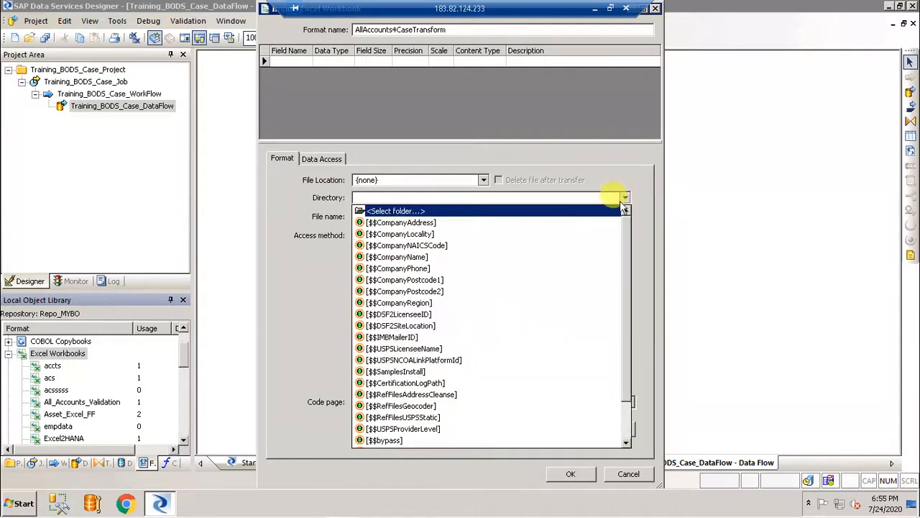
pyautogui.click(575, 210)
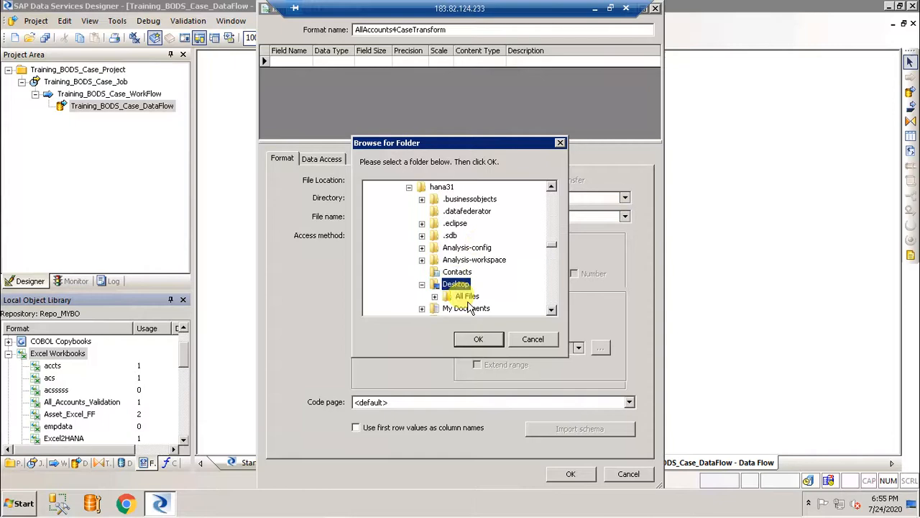
pyautogui.click(478, 338)
pyautogui.click(624, 217)
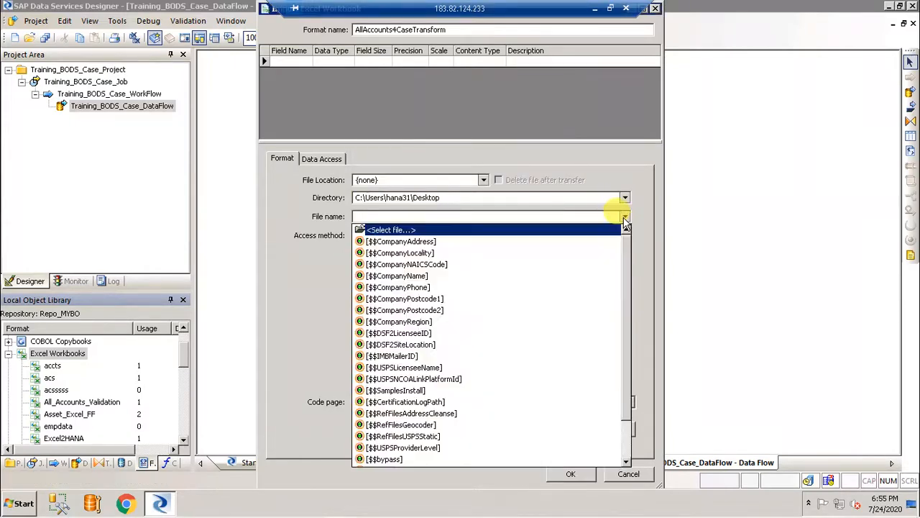
pyautogui.click(561, 230)
pyautogui.click(429, 182)
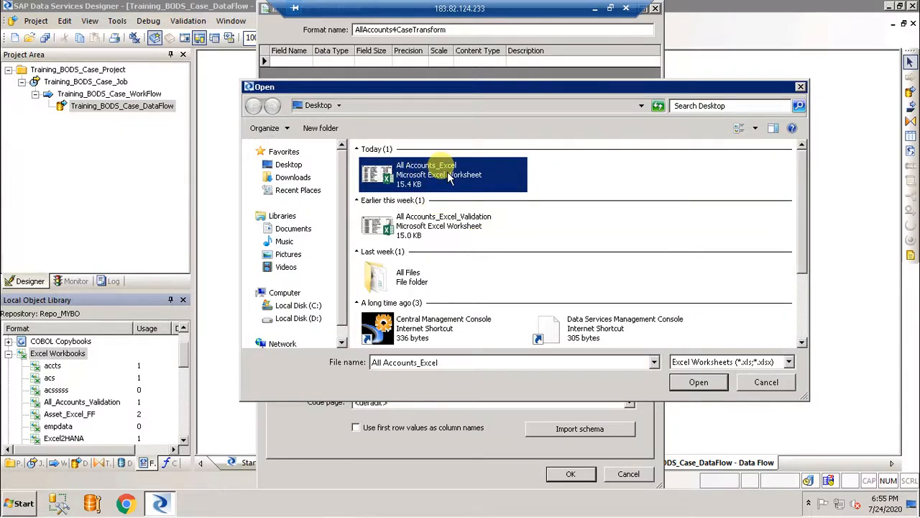
pyautogui.doubleClick(445, 177)
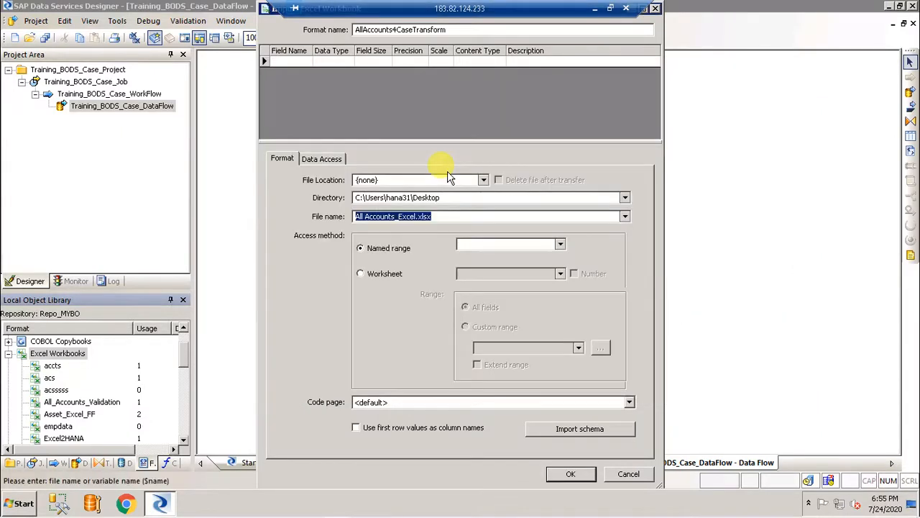
# Read the workbook by worksheet Sheet1, using first-row values as column names
pyautogui.click(385, 275)
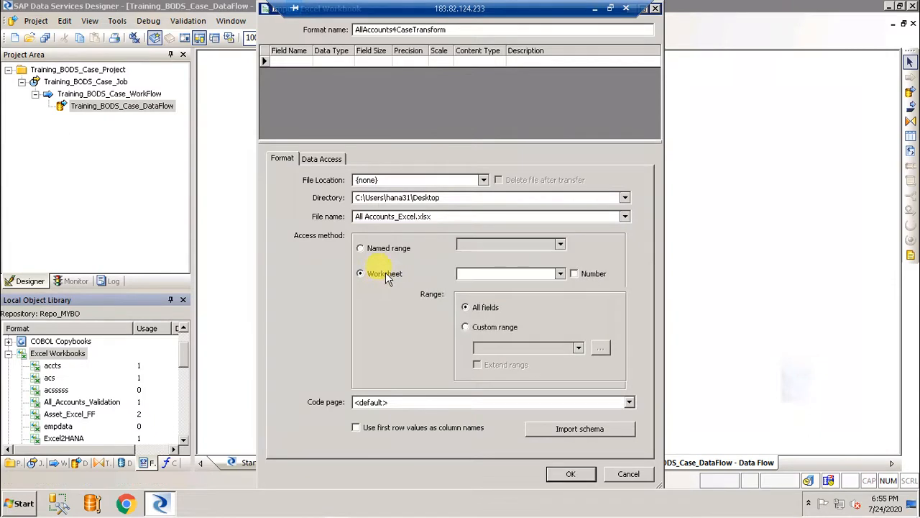
pyautogui.click(560, 274)
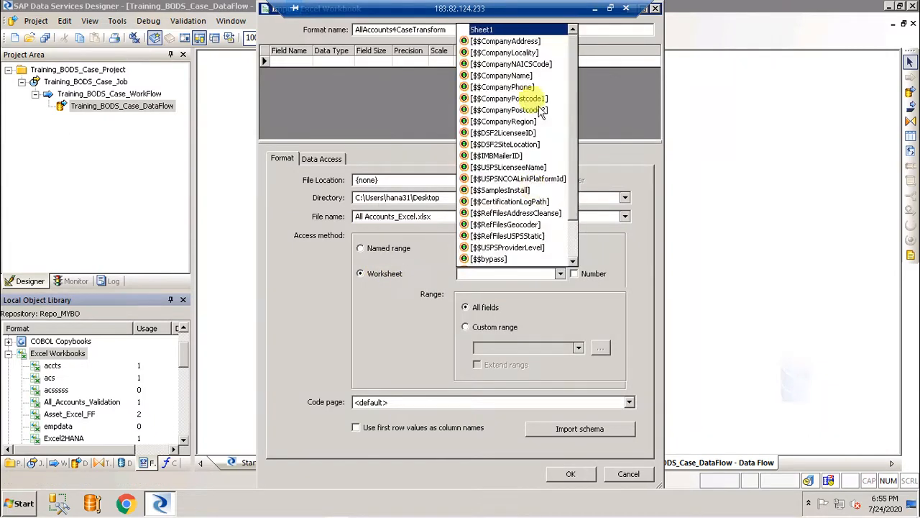
pyautogui.click(525, 30)
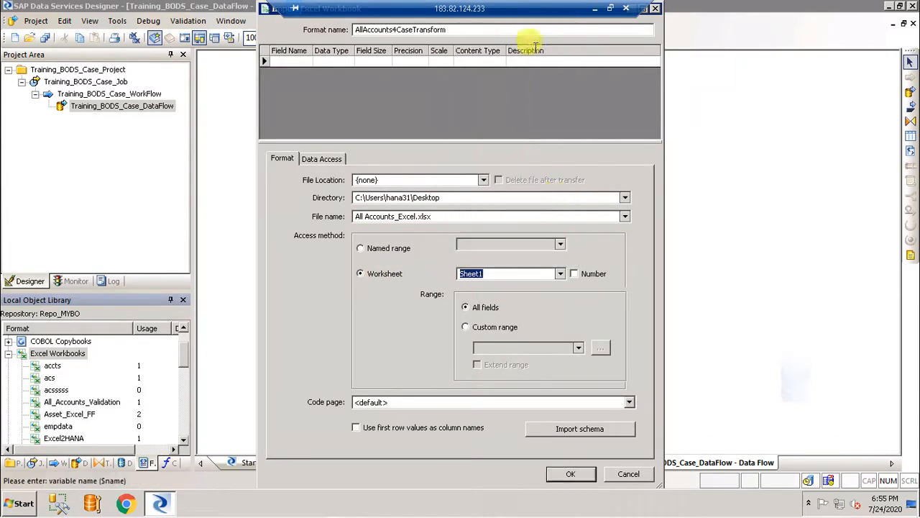
pyautogui.click(355, 427)
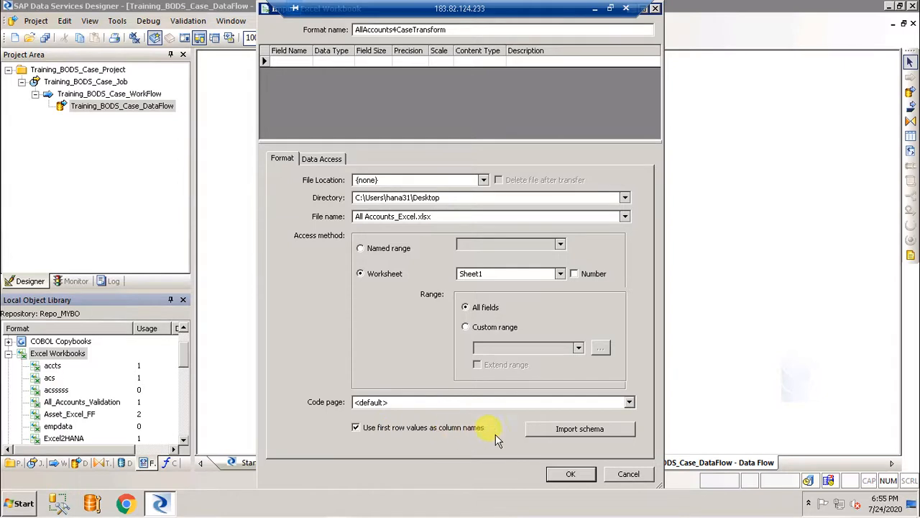
# Import the sheet's schema and set AccountNo7's field size to 7
pyautogui.click(593, 435)
pyautogui.click(400, 63)
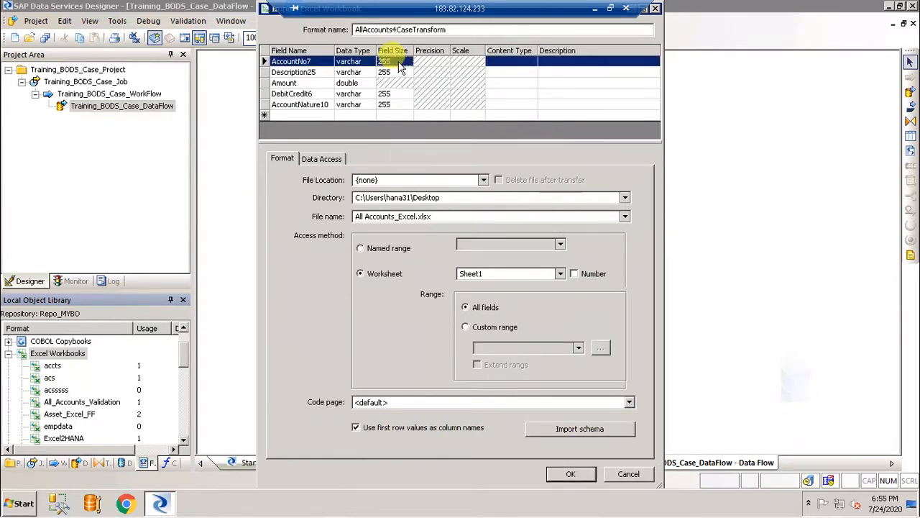
pyautogui.press('BackSpace')
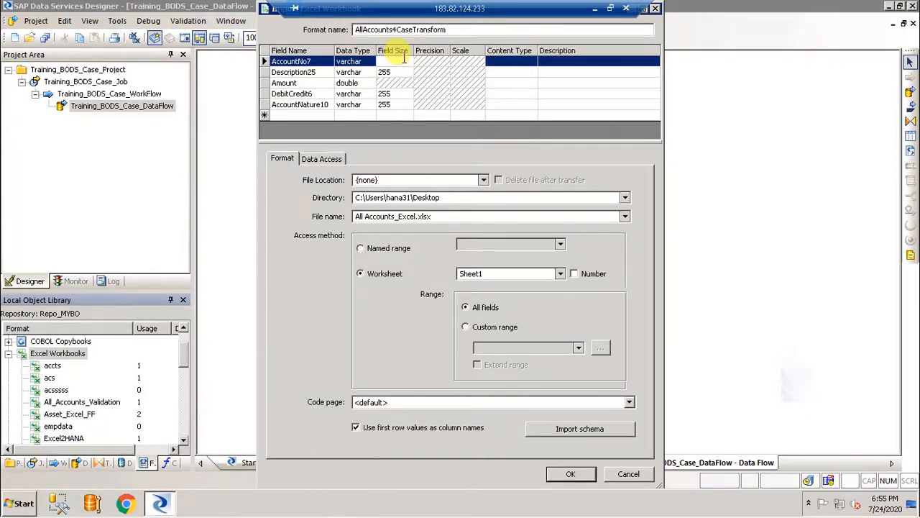
pyautogui.write('255')
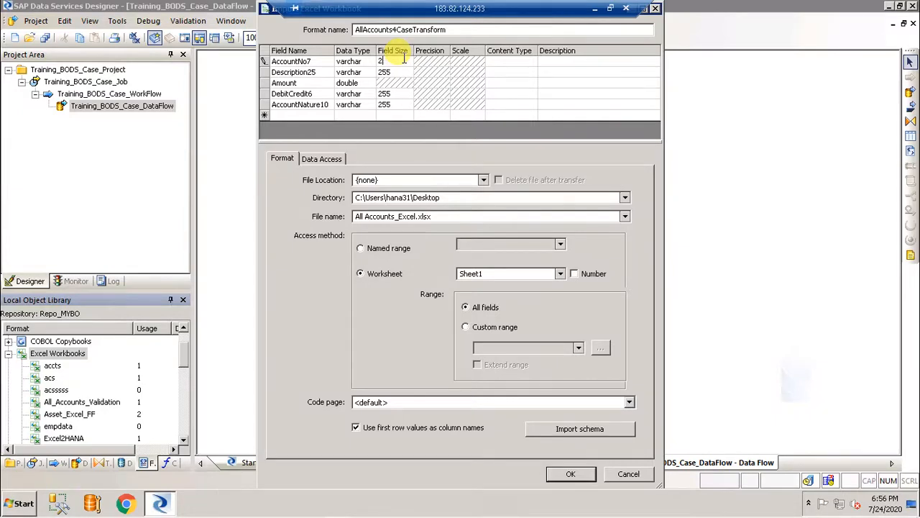
pyautogui.press('BackSpace')
pyautogui.write('7')
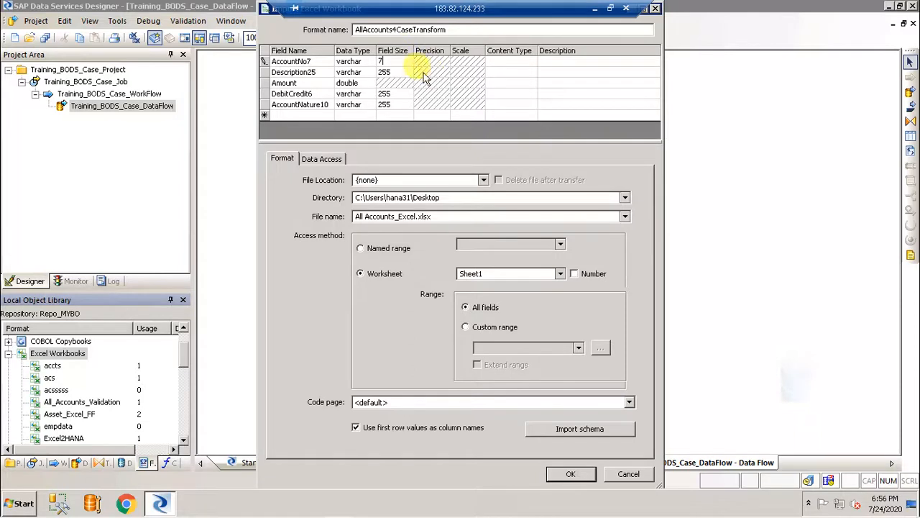
pyautogui.click(400, 72)
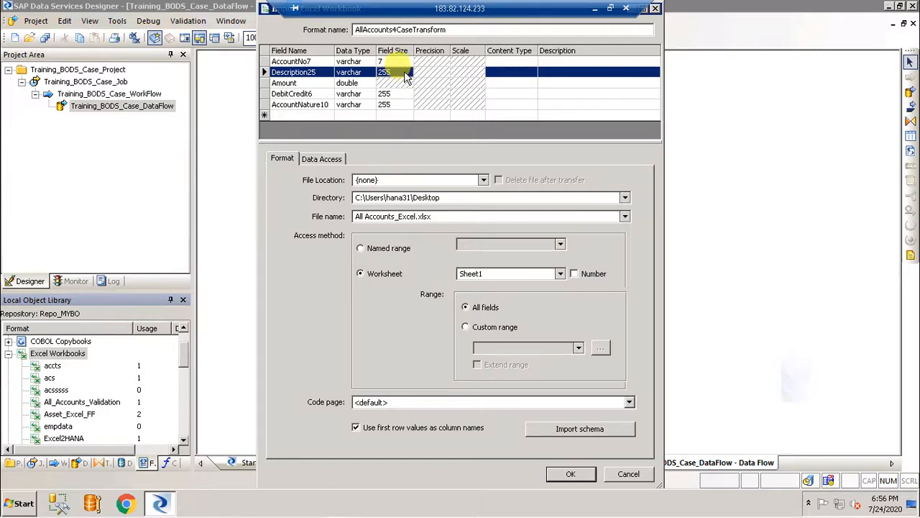
# Set field sizes 25, 6 and 10 for Description25, DebitCredit6 and AccountNature10, then save the format
pyautogui.click(405, 72)
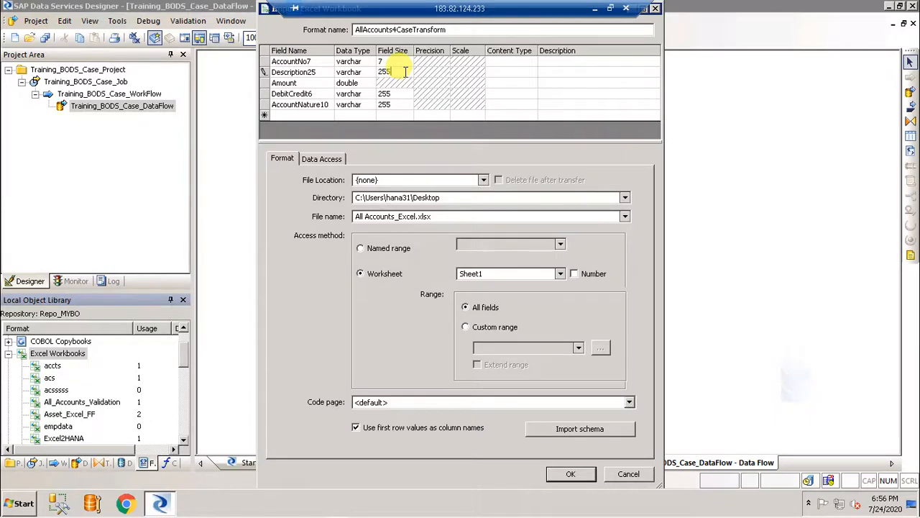
pyautogui.press('BackSpace')
pyautogui.click(400, 94)
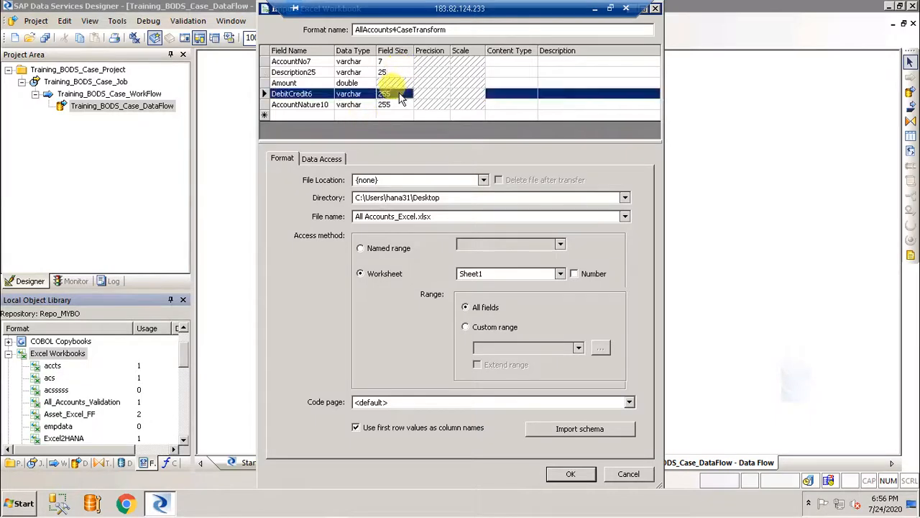
pyautogui.click(400, 94)
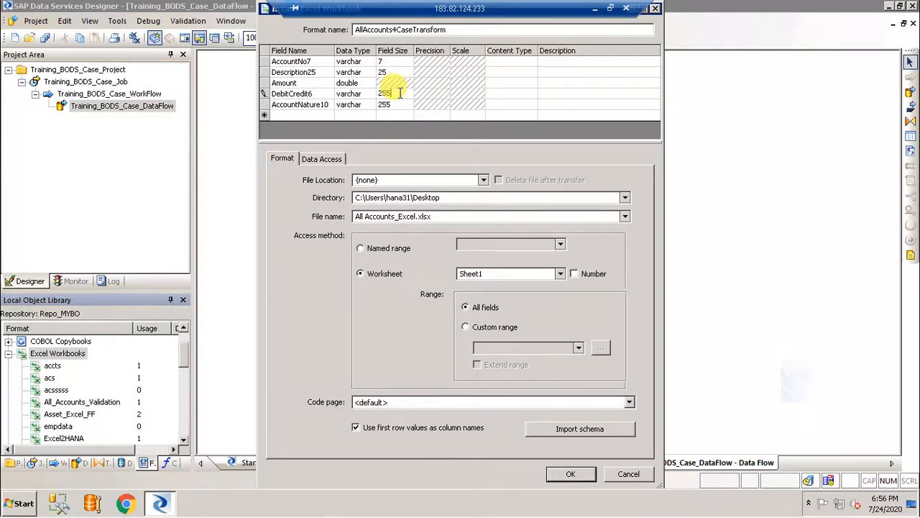
pyautogui.press('BackSpace')
pyautogui.press('BackSpace')
pyautogui.write('6')
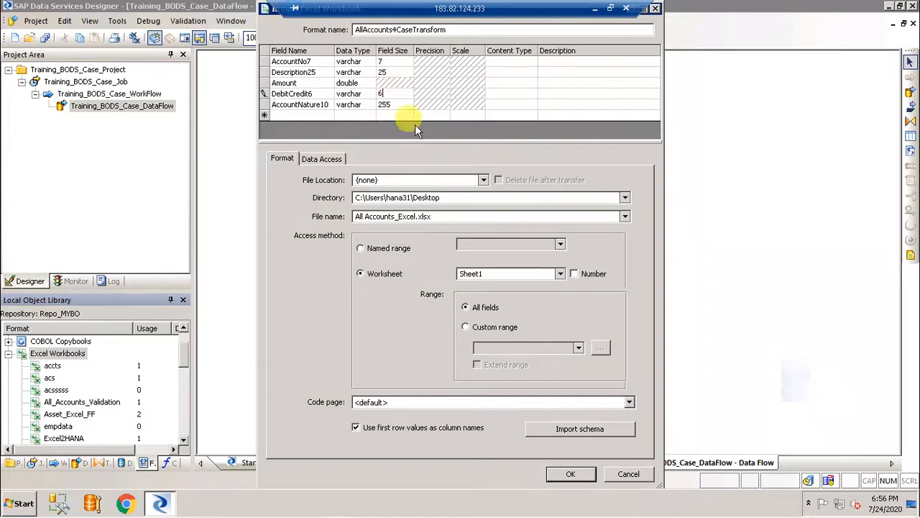
pyautogui.click(394, 105)
pyautogui.click(403, 104)
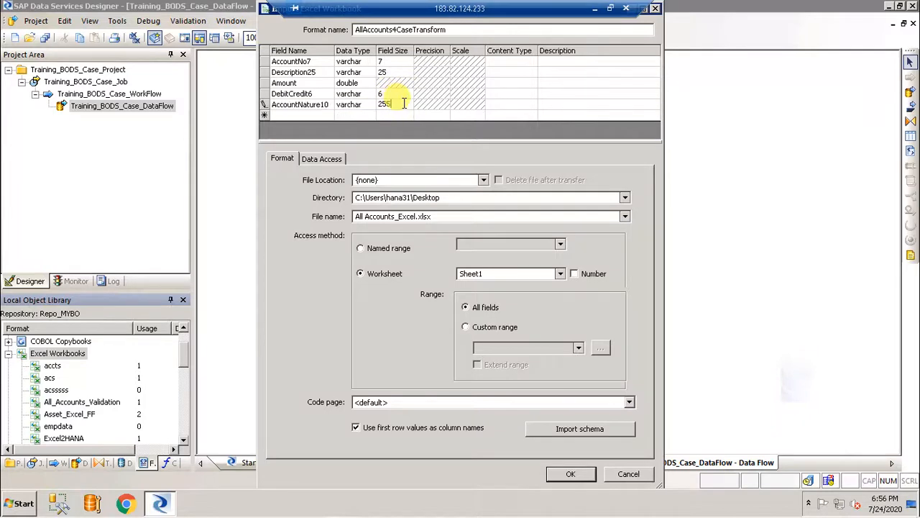
pyautogui.press('BackSpace')
pyautogui.press('BackSpace')
pyautogui.press('BackSpace')
pyautogui.write('10')
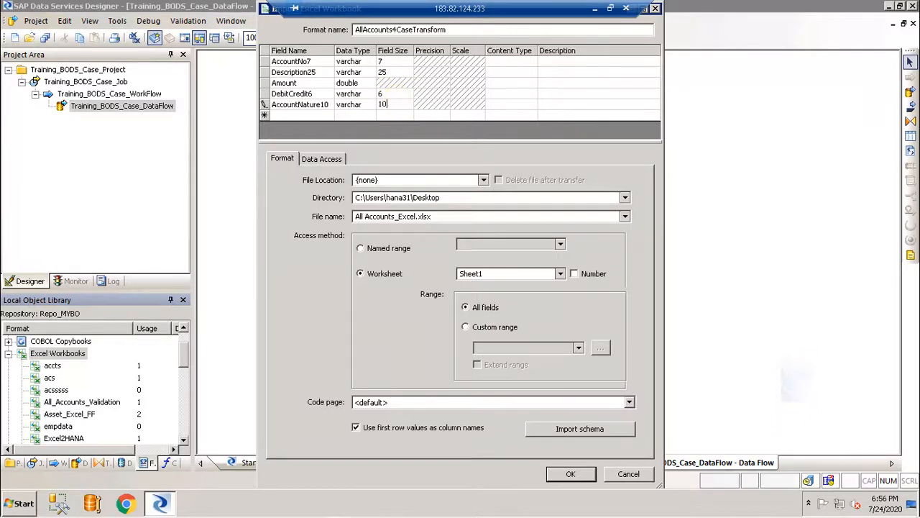
pyautogui.click(567, 474)
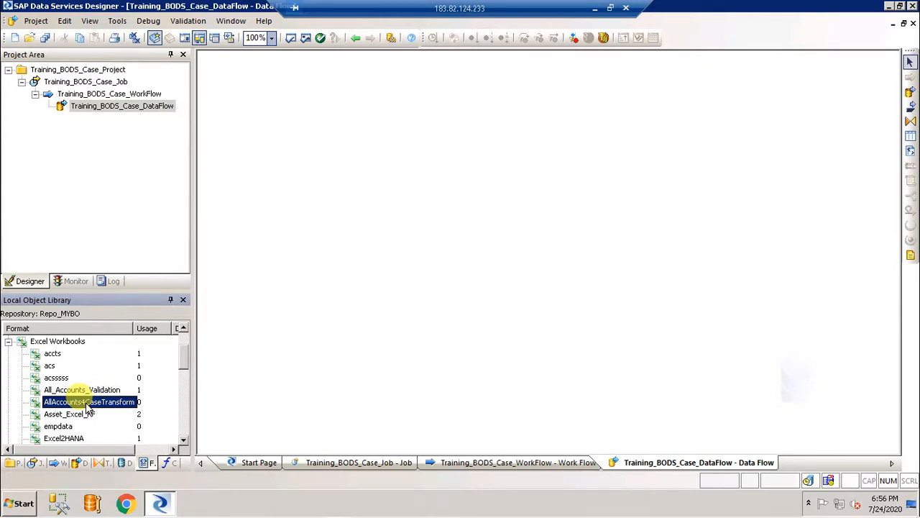
# Place the AllAccounts4CaseTransform Excel source in the data flow and preview its 27 rows
pyautogui.moveTo(88, 405); pyautogui.dragTo(372, 105)
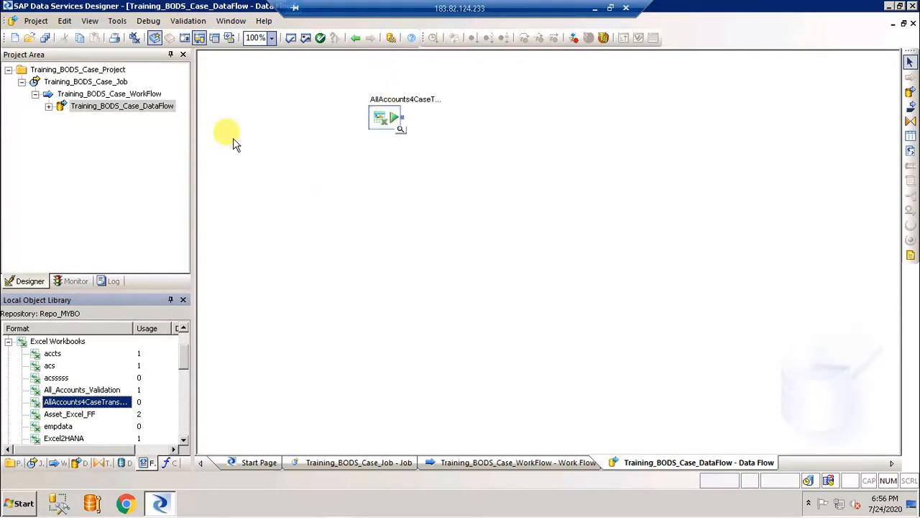
pyautogui.click(402, 132)
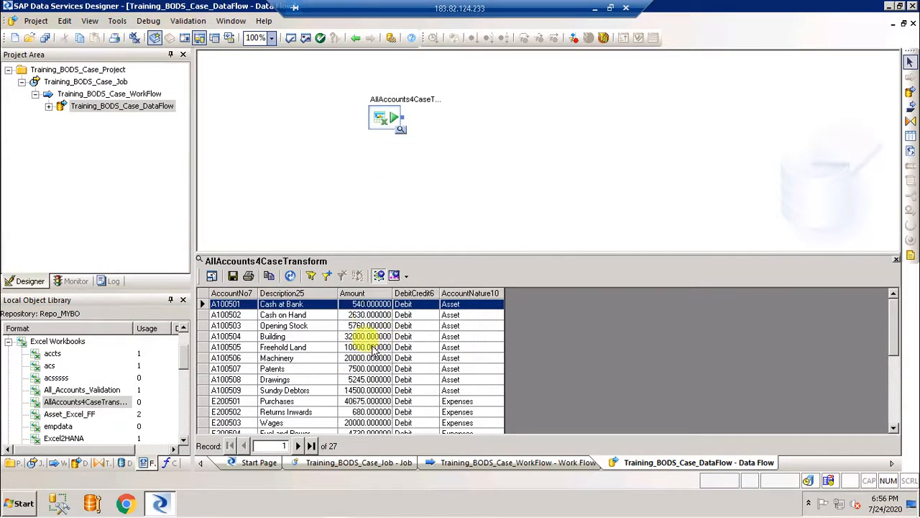
pyautogui.click(895, 258)
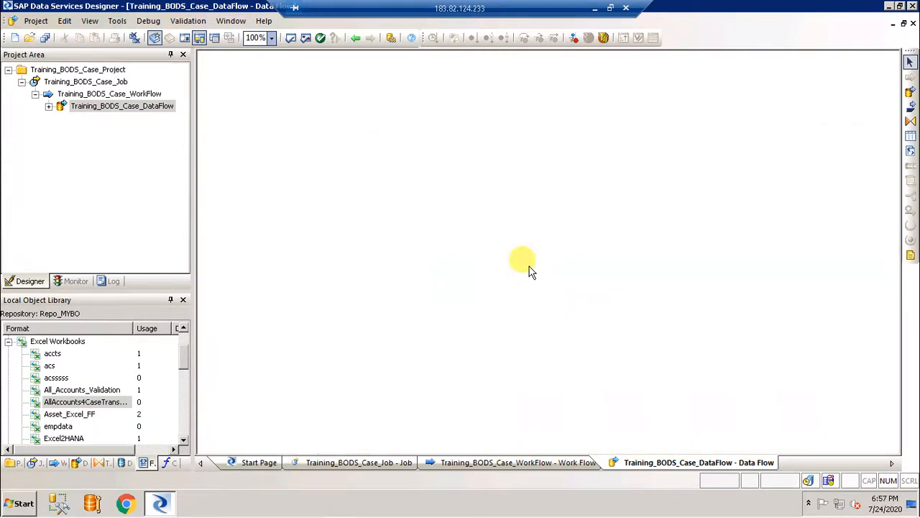
# Add a Platform Case transform, connect the AllAccounts4CaseTransform source into it, and open its Case Editor
pyautogui.click(101, 464)
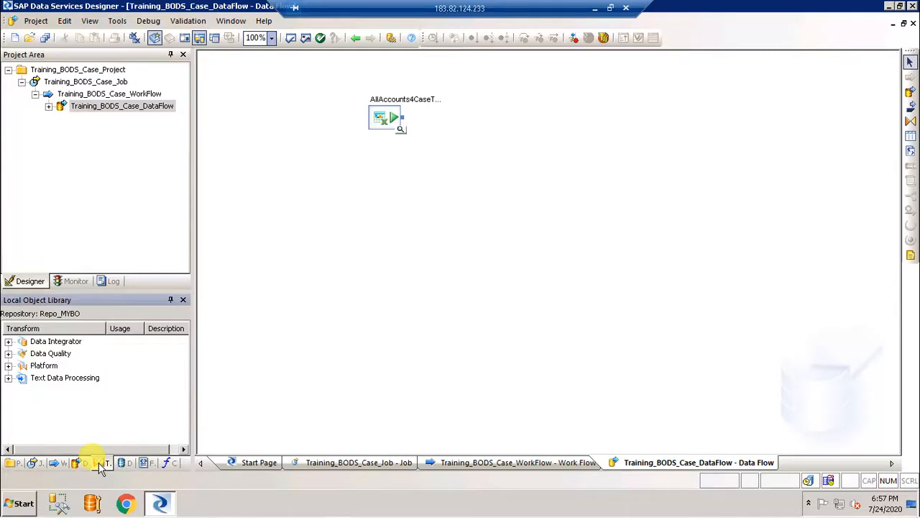
pyautogui.click(8, 365)
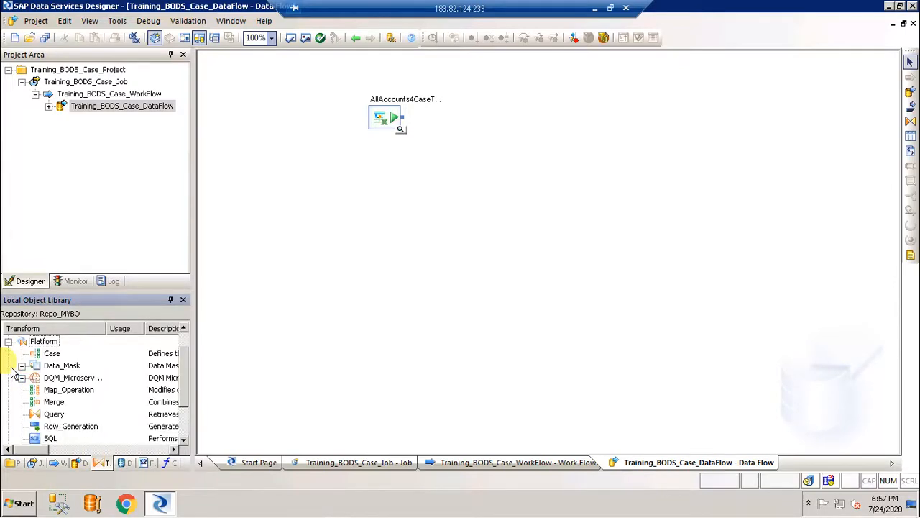
pyautogui.click(54, 353)
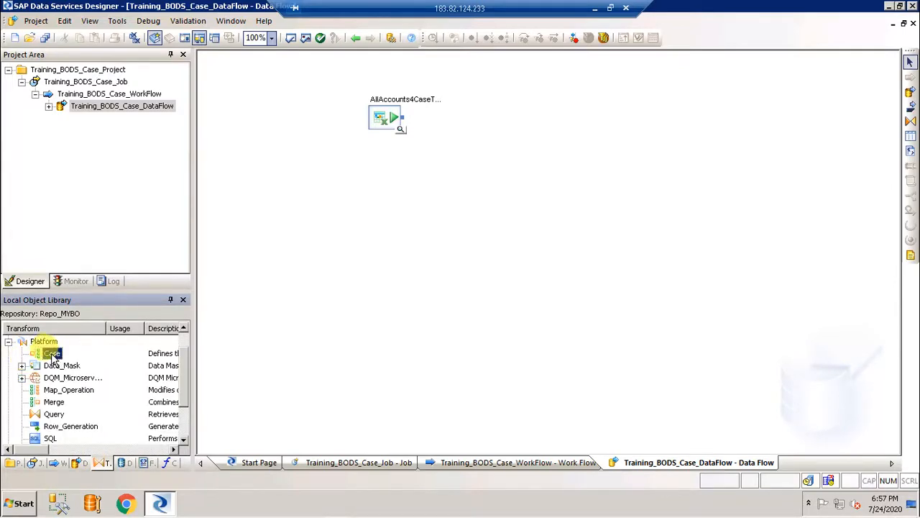
pyautogui.moveTo(53, 353); pyautogui.dragTo(576, 130)
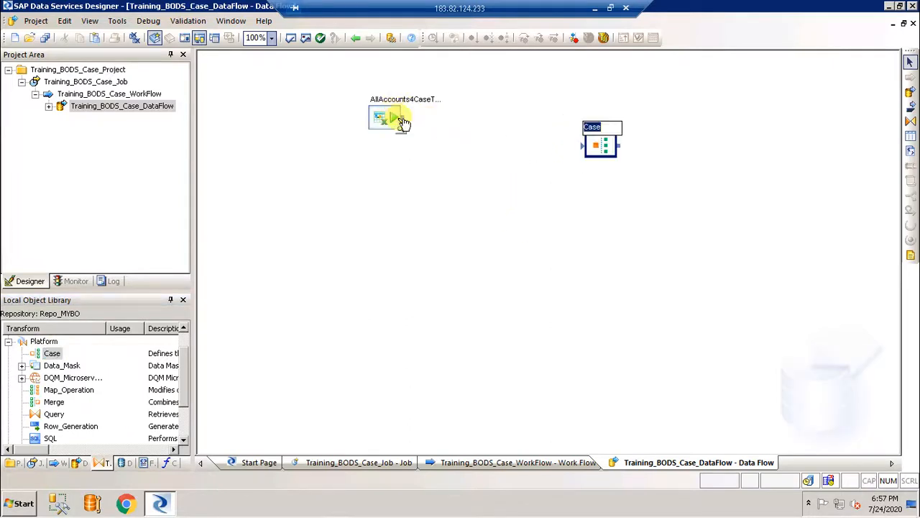
pyautogui.moveTo(402, 117); pyautogui.dragTo(582, 147)
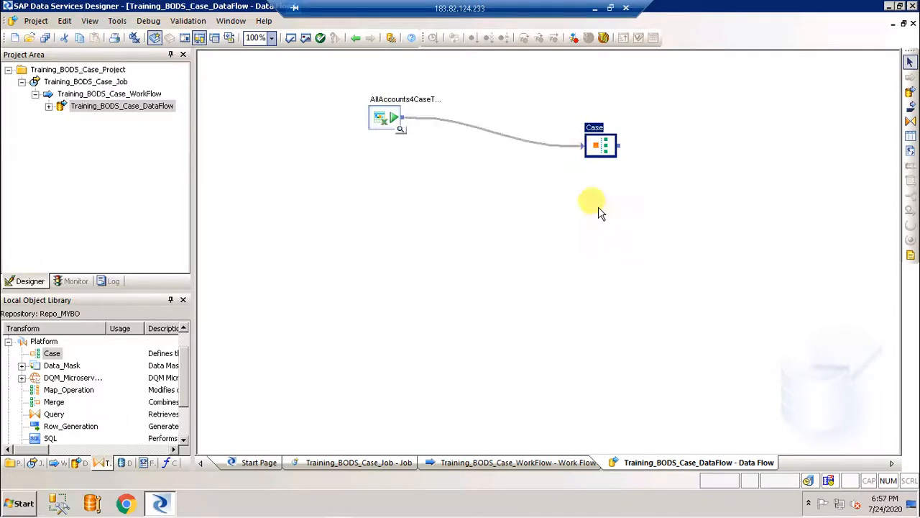
pyautogui.doubleClick(602, 145)
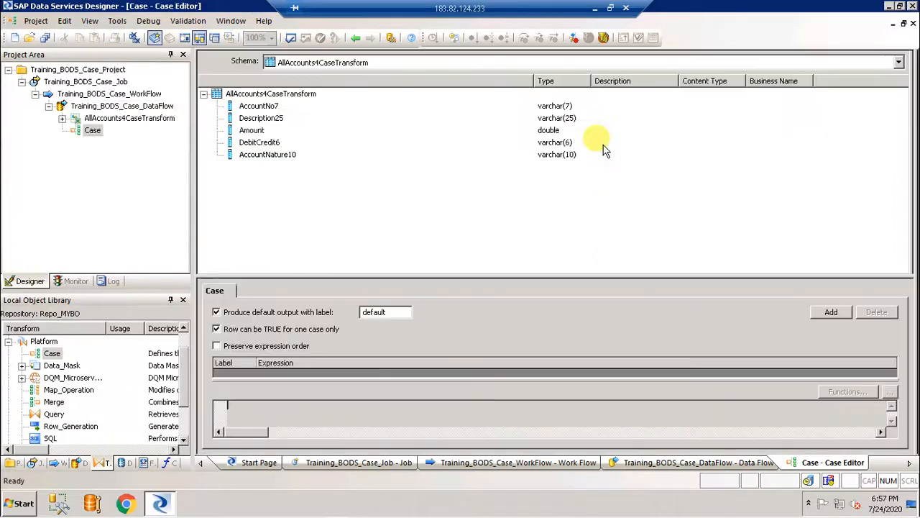
# Add a new case in the Case Editor and label it Debit
pyautogui.click(394, 312)
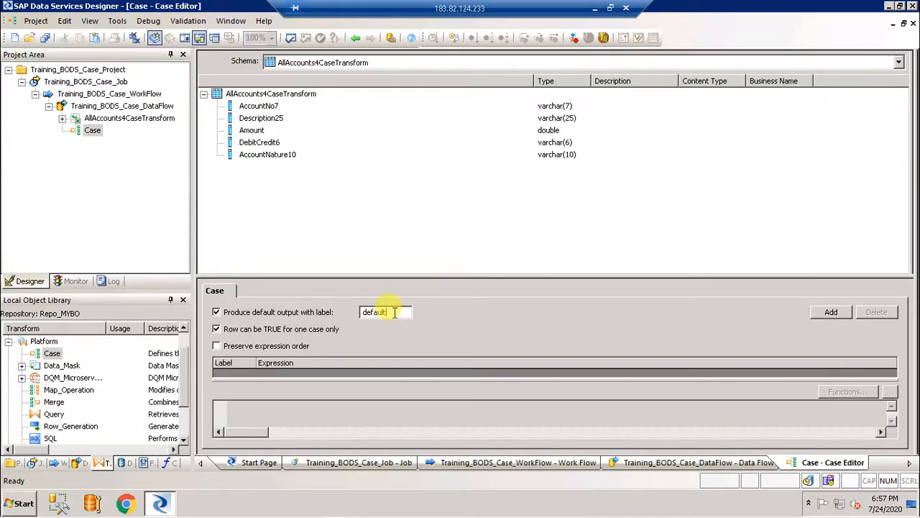
pyautogui.click(836, 313)
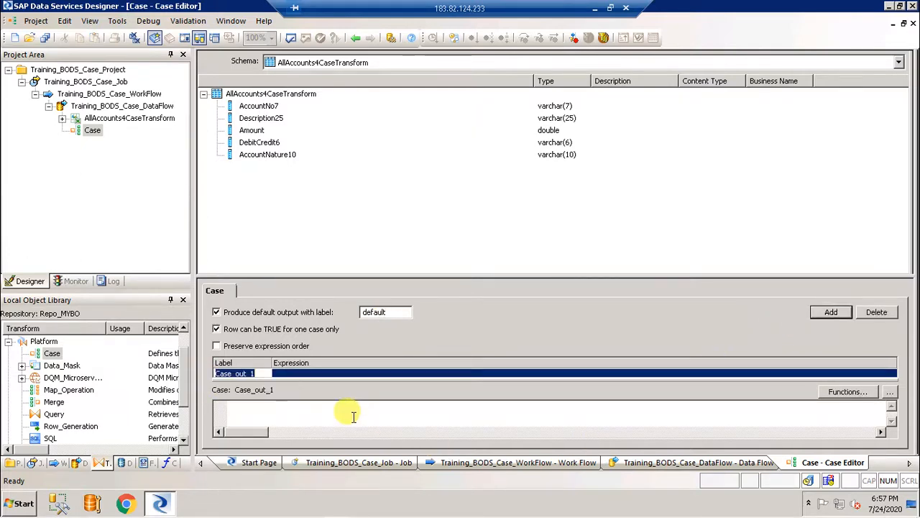
pyautogui.press('BackSpace')
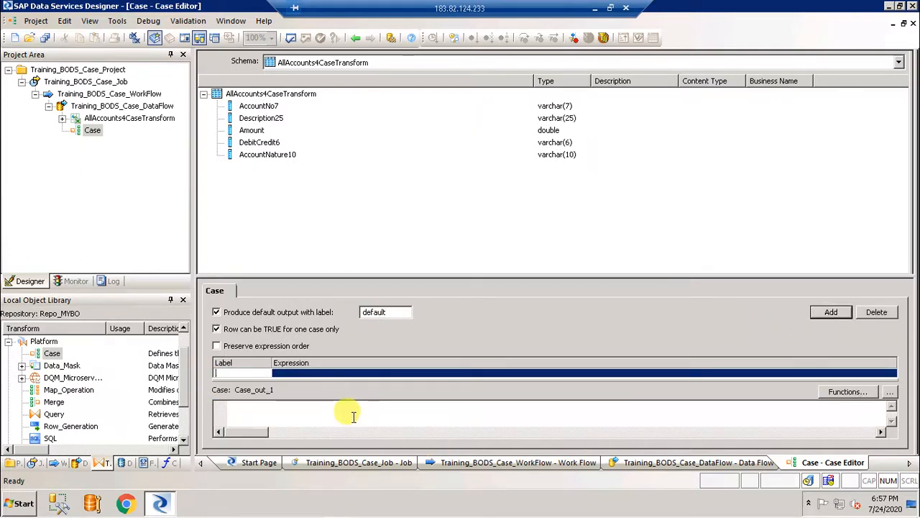
pyautogui.write('Debit')
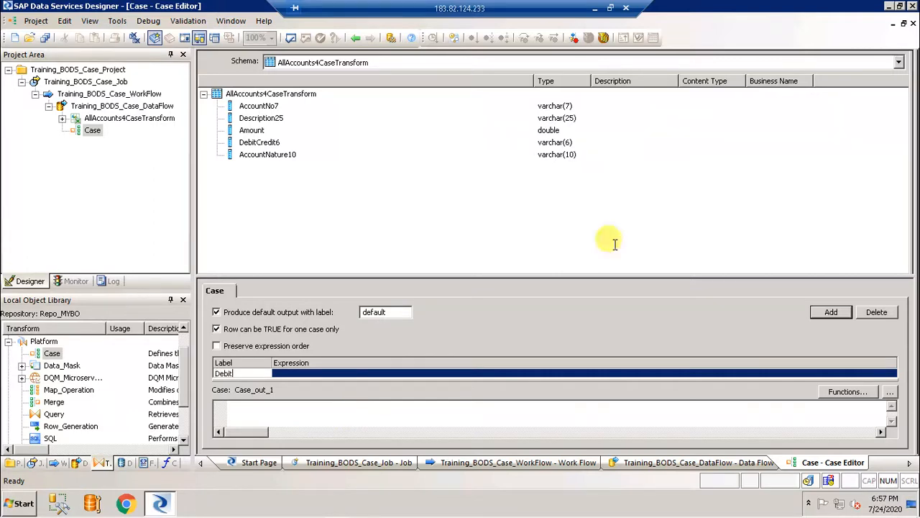
# Give the Debit case the expression DebitCredit6 = 'Debit', then add another case row
pyautogui.click(261, 143)
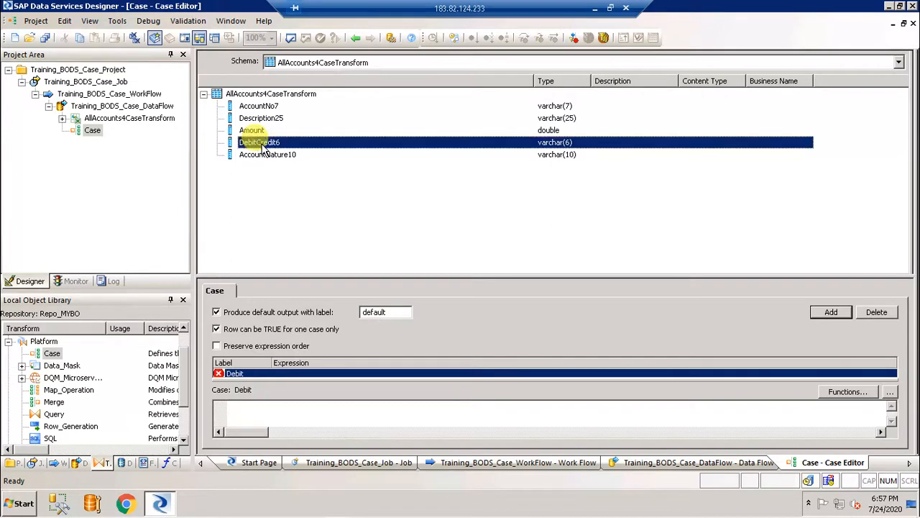
pyautogui.moveTo(229, 428); pyautogui.dragTo(294, 417)
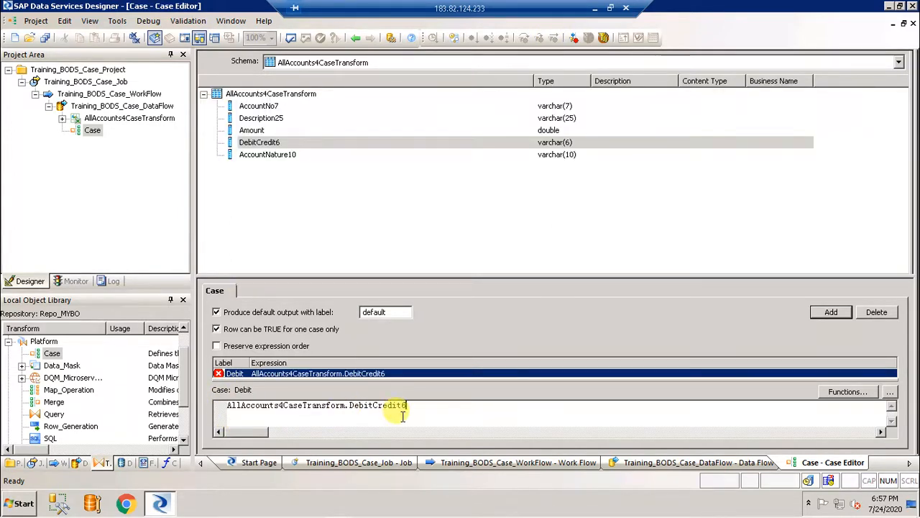
pyautogui.write("= 'Debit'")
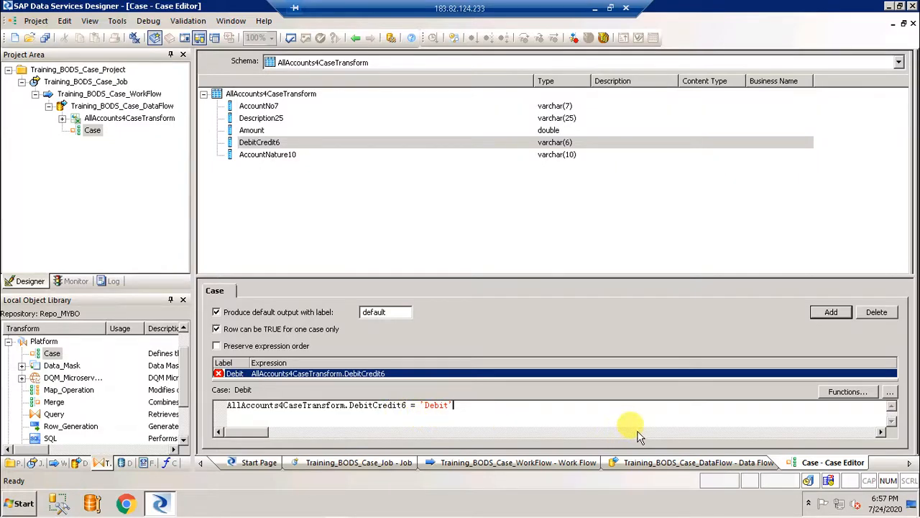
pyautogui.click(832, 314)
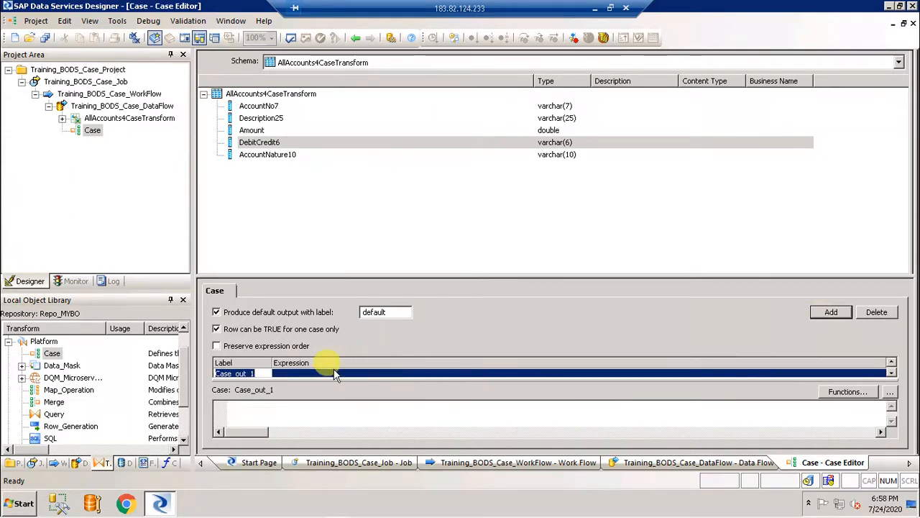
# Rename Case_out_1 to Credit with the expression DebitCredit6 = 'Credit'
pyautogui.click(265, 373)
pyautogui.press('BackSpace')
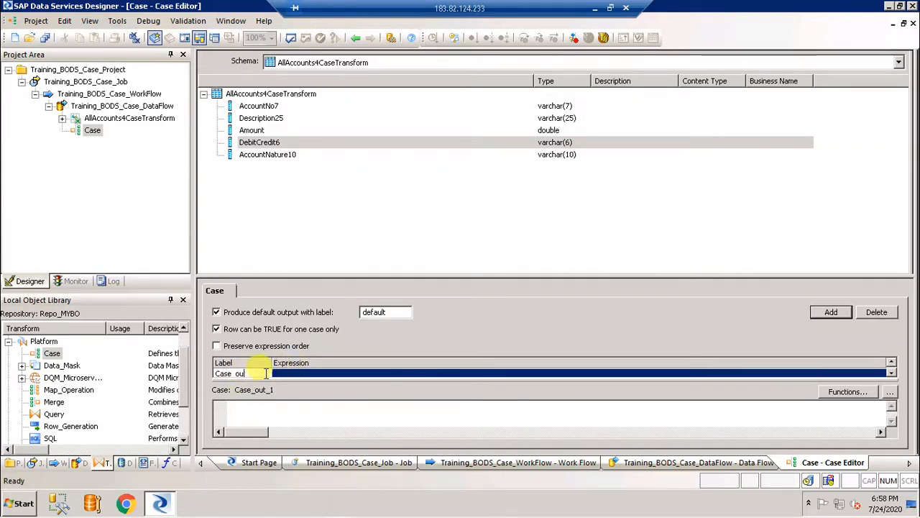
pyautogui.press('BackSpace')
pyautogui.press('BackSpace')
pyautogui.press('BackSpace')
pyautogui.press('BackSpace')
pyautogui.press('BackSpace')
pyautogui.press('BackSpace')
pyautogui.press('BackSpace')
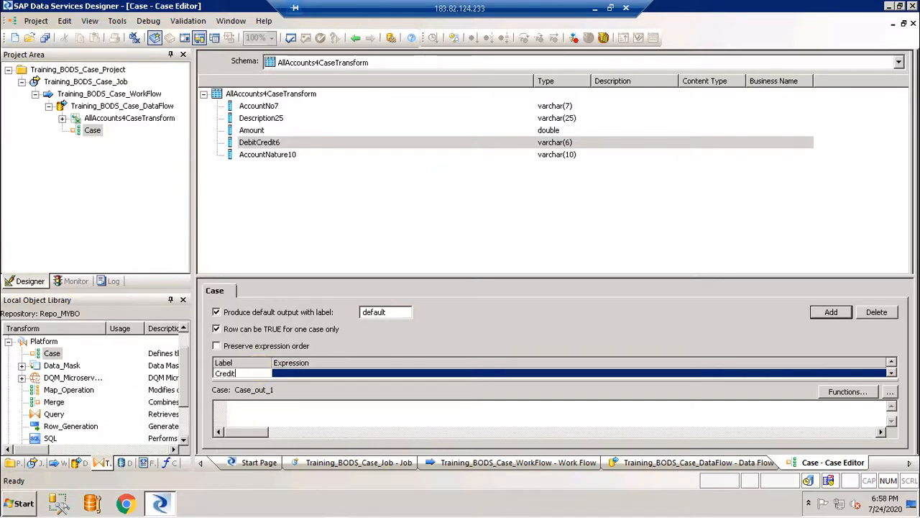
pyautogui.click(266, 143)
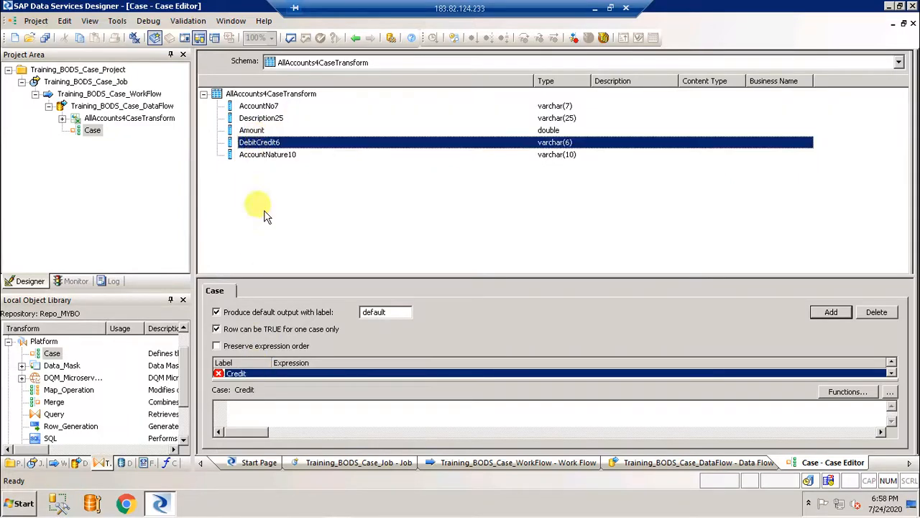
pyautogui.moveTo(266, 215); pyautogui.dragTo(260, 413)
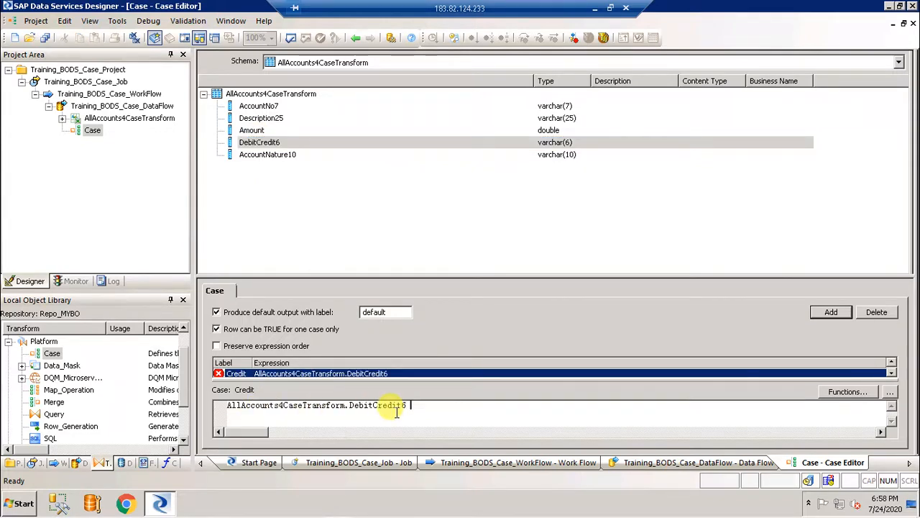
pyautogui.write("= 'Credit'")
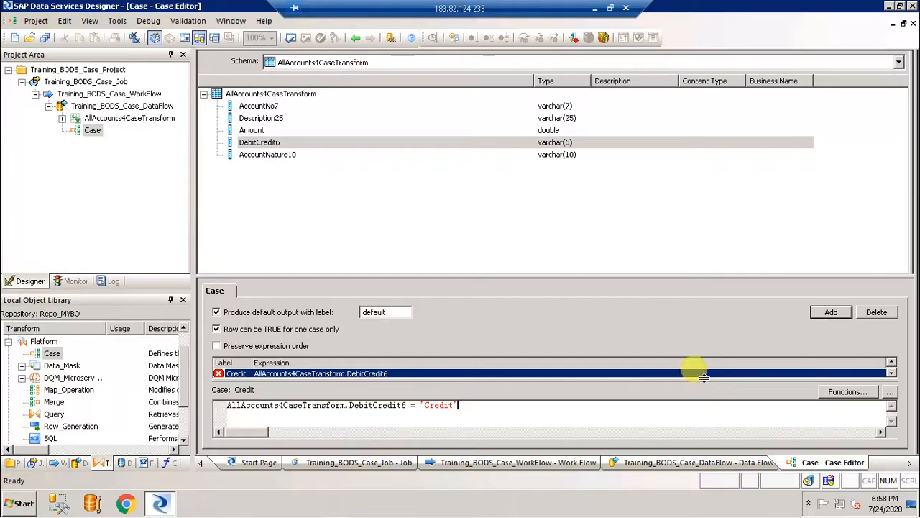
# Change the default output label to Others
pyautogui.click(400, 312)
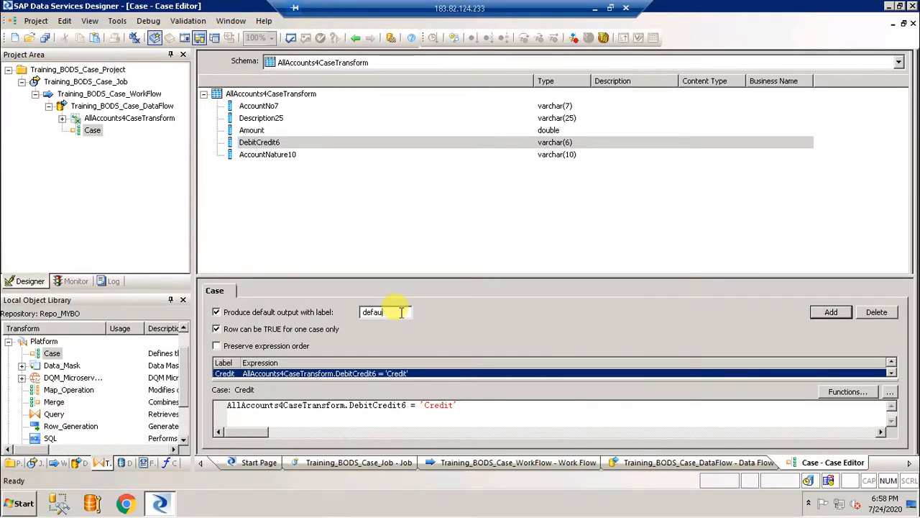
pyautogui.press('BackSpace')
pyautogui.press('BackSpace')
pyautogui.press('BackSpace')
pyautogui.press('BackSpace')
pyautogui.write('Others')
# Back in the data flow, add a DebitTargetFile template table in the TestProDS_SQL datastore
pyautogui.click(358, 41)
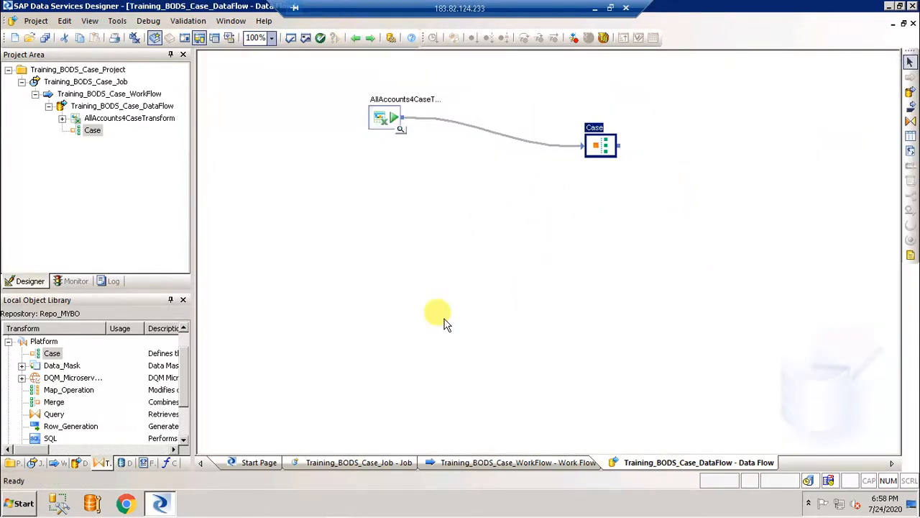
pyautogui.click(911, 137)
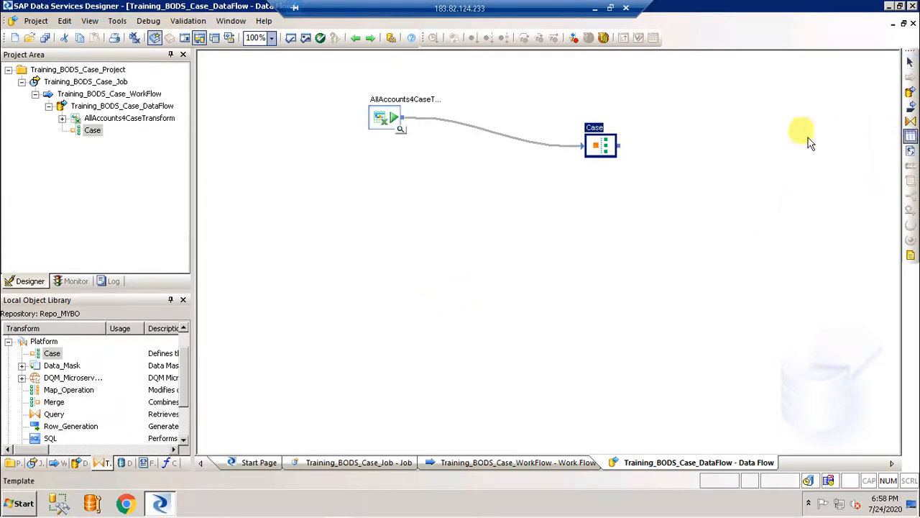
pyautogui.click(764, 131)
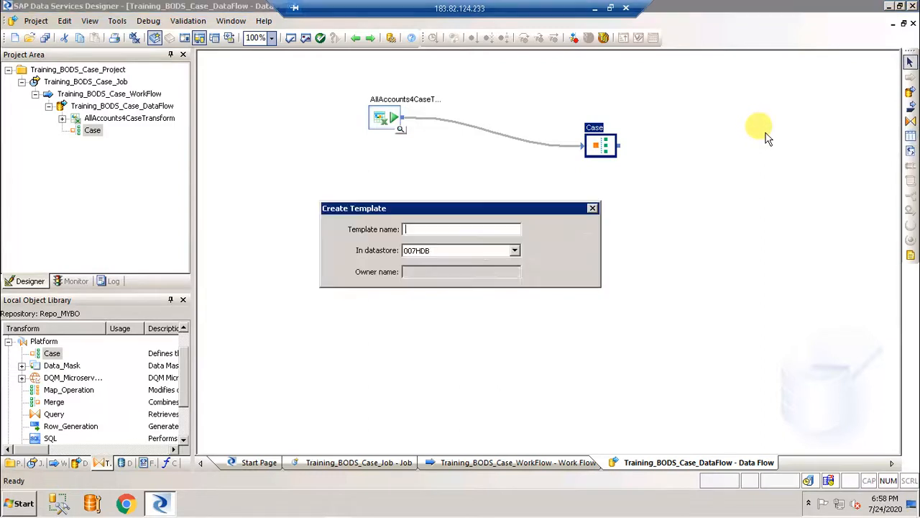
pyautogui.click(514, 250)
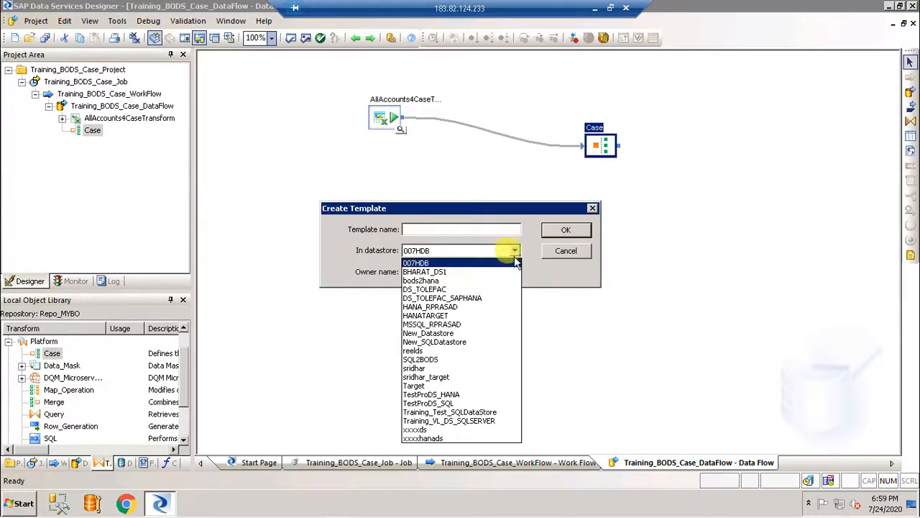
pyautogui.click(485, 404)
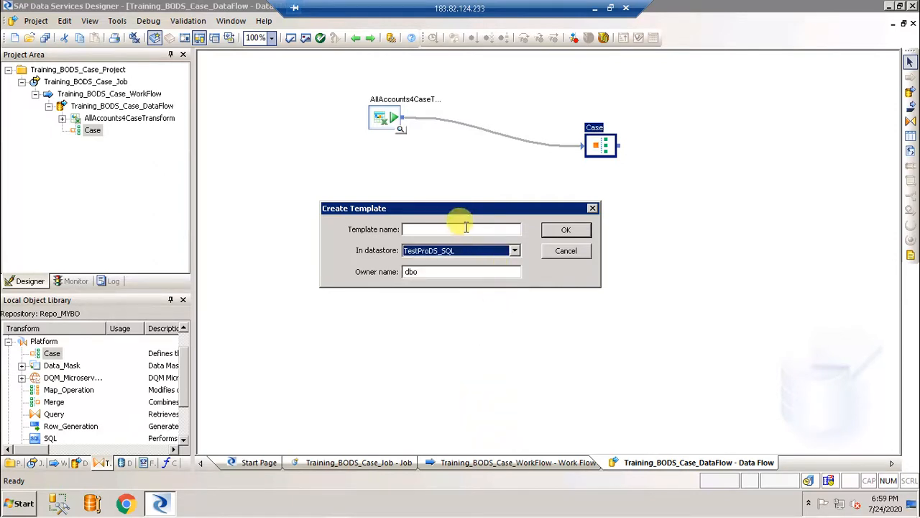
pyautogui.click(466, 229)
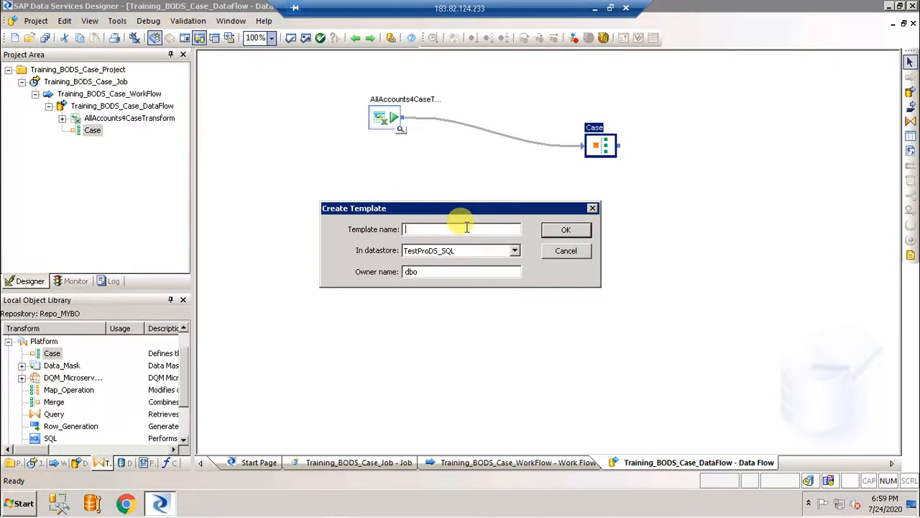
pyautogui.write('D')
pyautogui.write('ebtiT')
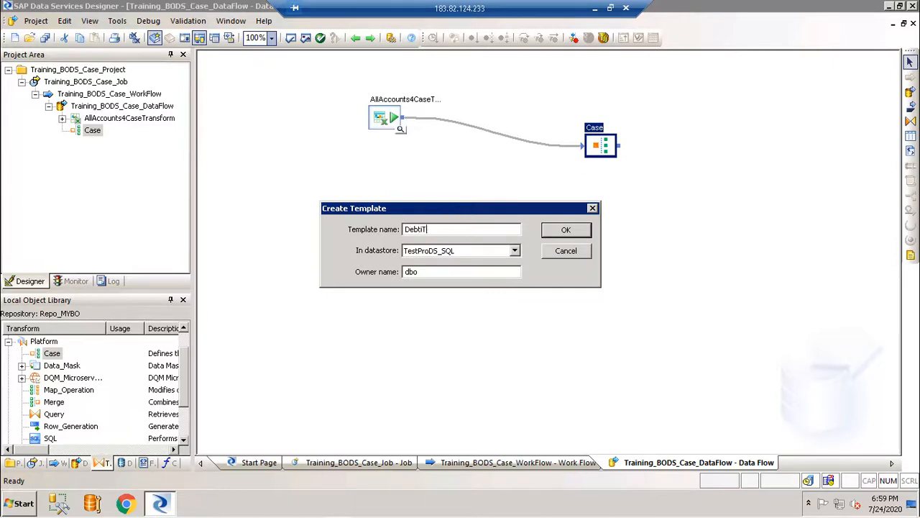
pyautogui.press('BackSpace')
pyautogui.press('BackSpace')
pyautogui.press('BackSpace')
pyautogui.press('BackSpace')
pyautogui.press('BackSpace')
pyautogui.write('itTargetFile')
pyautogui.click(571, 229)
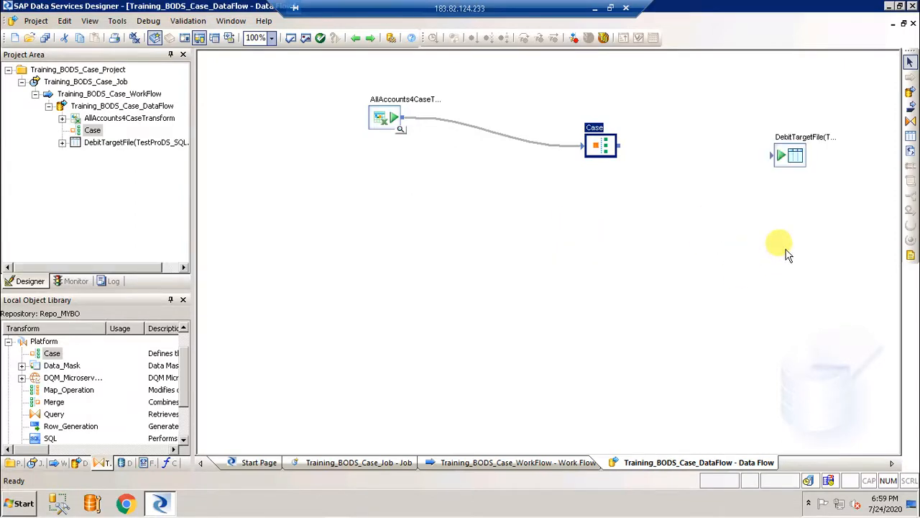
# Drop a second template table on the canvas and open its datastore list
pyautogui.click(910, 135)
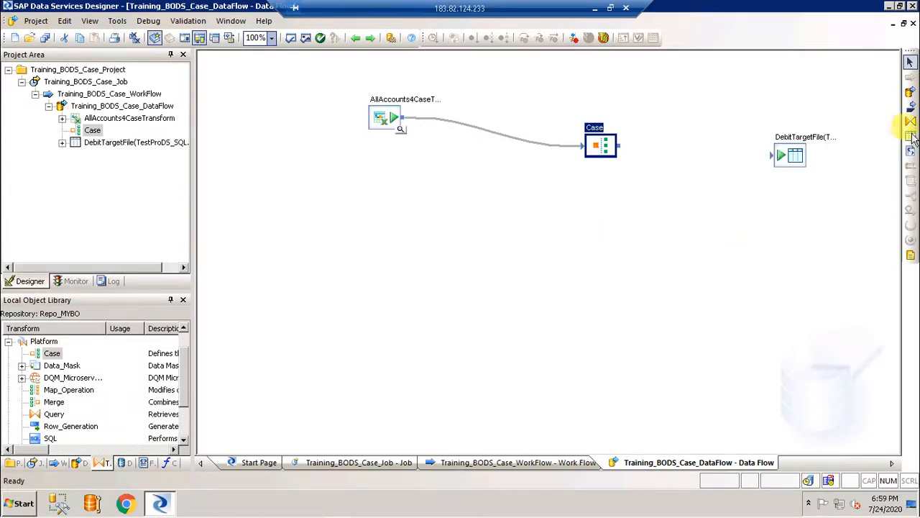
pyautogui.click(794, 229)
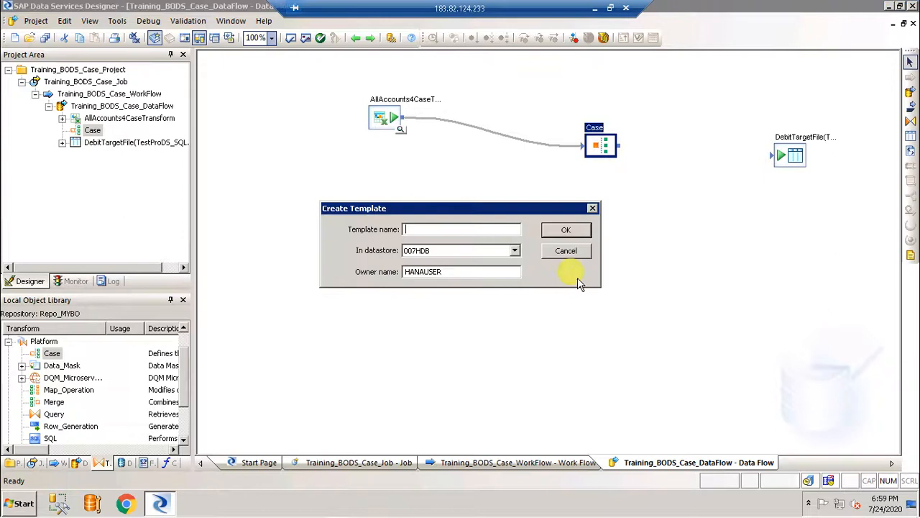
pyautogui.click(516, 252)
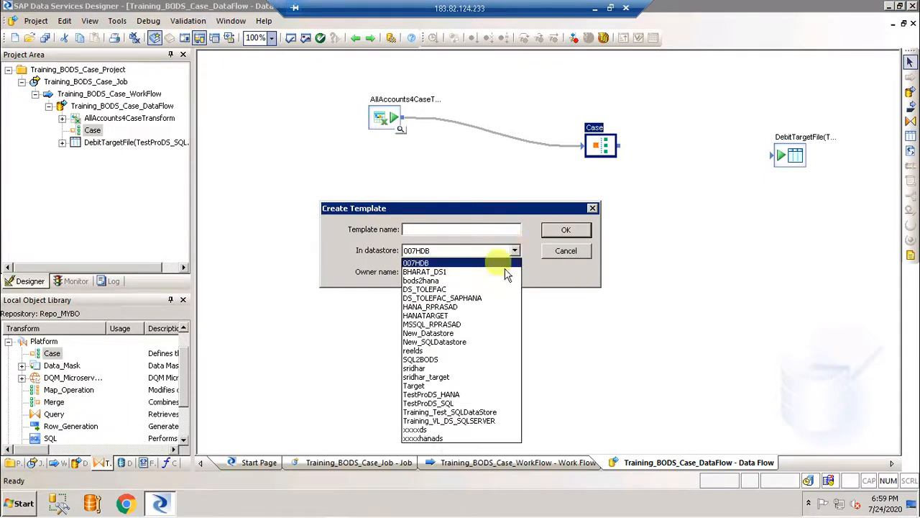
# Create the second template table as CreditTargetFile in TestProDS_SQL
pyautogui.click(457, 404)
pyautogui.click(449, 230)
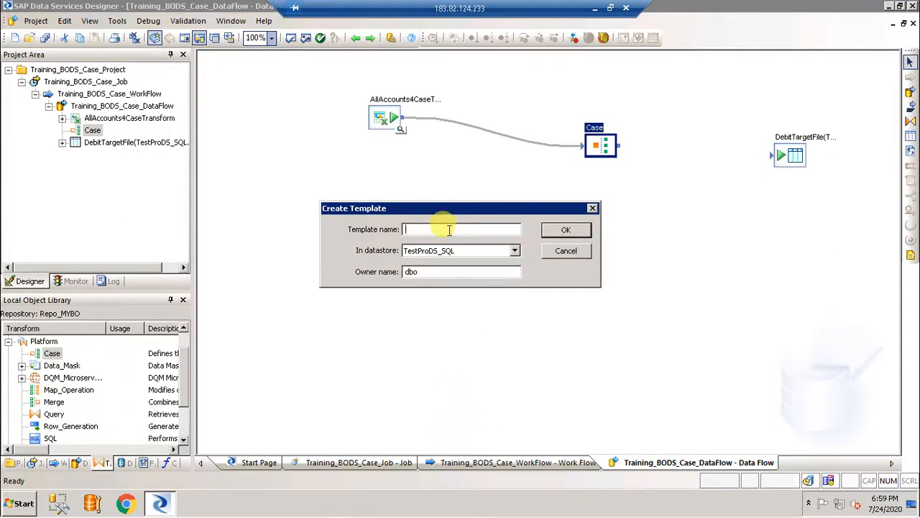
pyautogui.write('Cred')
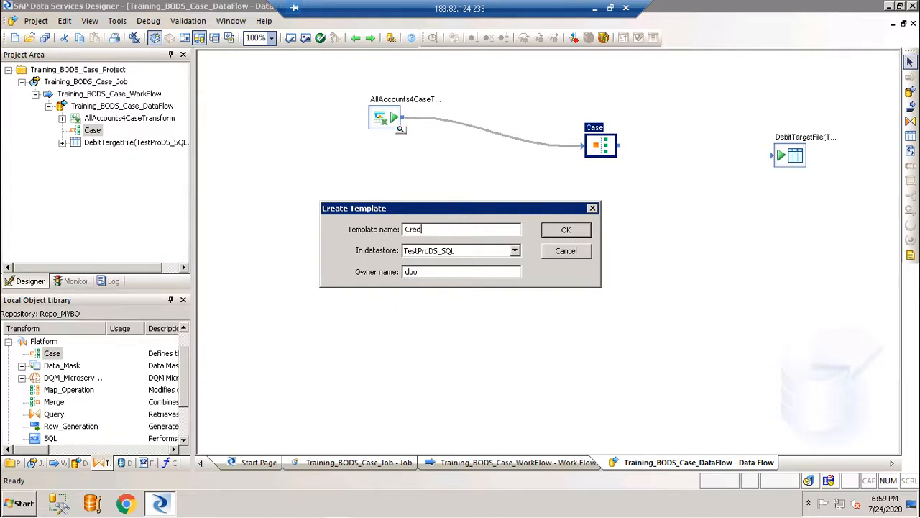
pyautogui.write('itTargetFile')
pyautogui.press('Return')
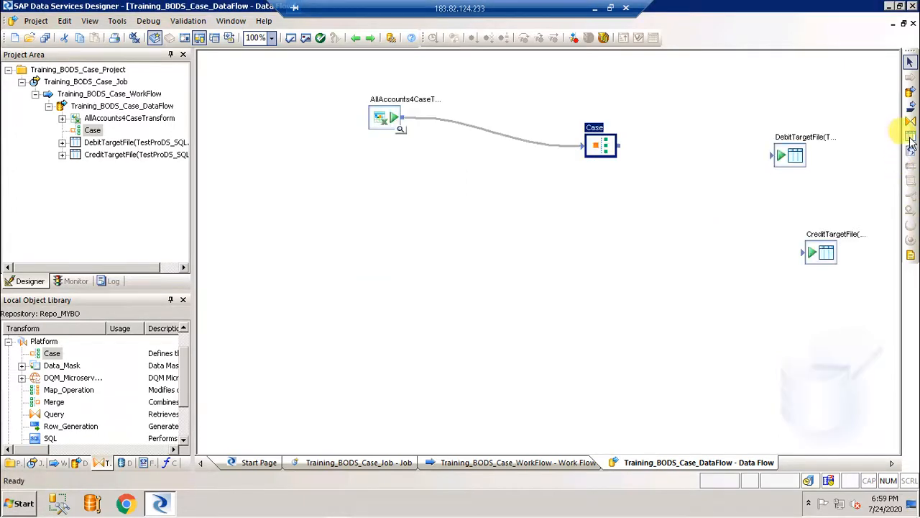
# Add a third template table, OthersTargetFile, in TestProDS_SQL
pyautogui.click(805, 307)
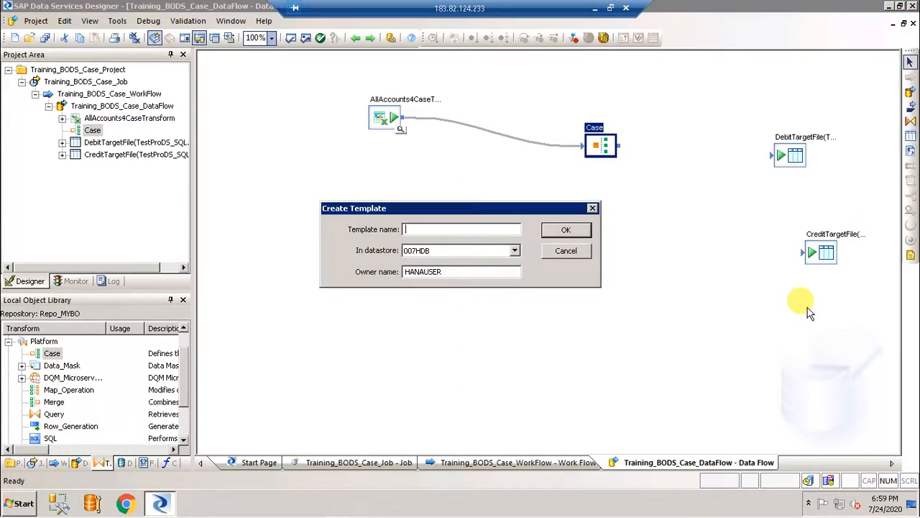
pyautogui.click(514, 250)
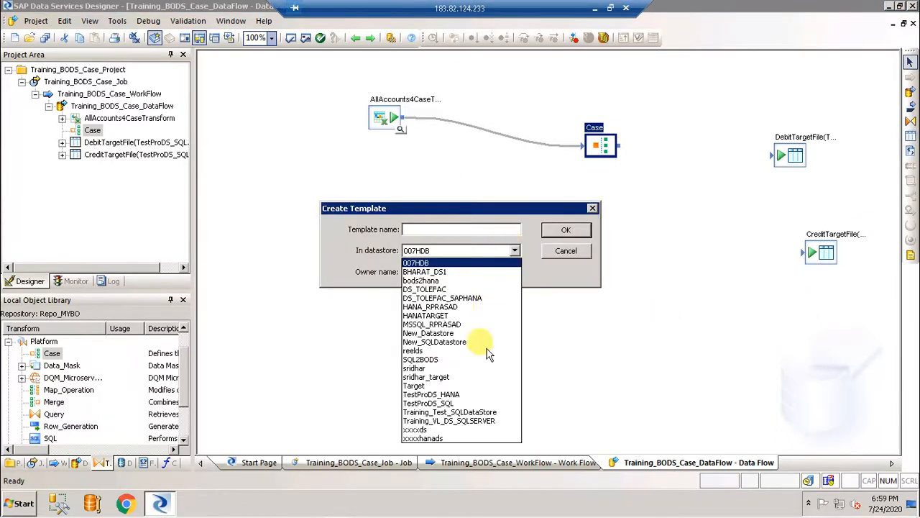
pyautogui.click(447, 404)
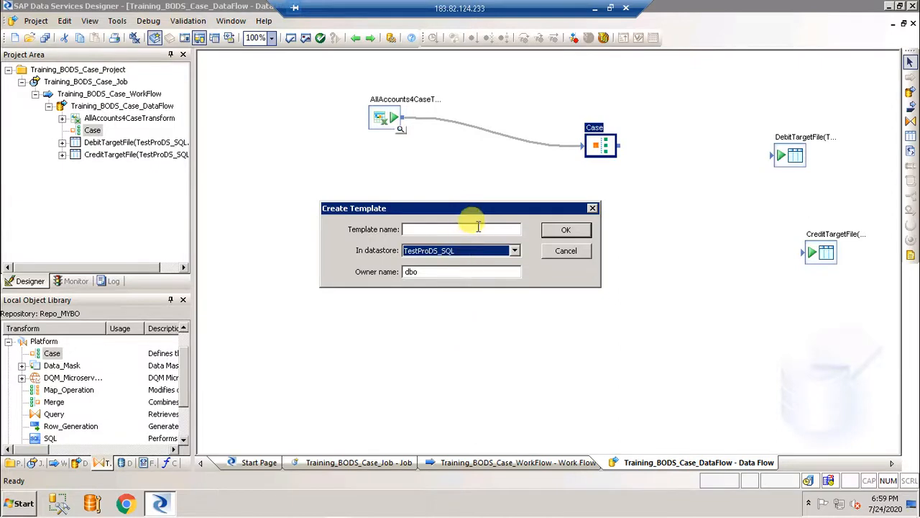
pyautogui.click(477, 227)
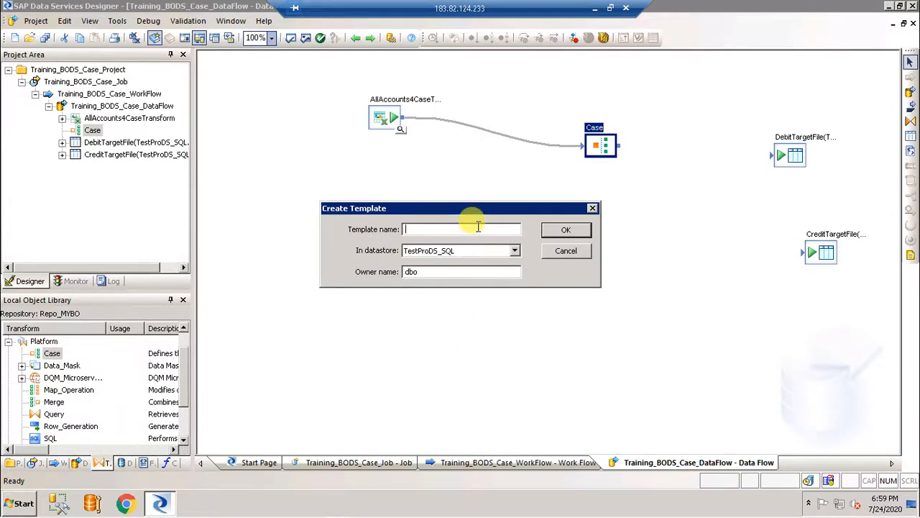
pyautogui.write('OthersT')
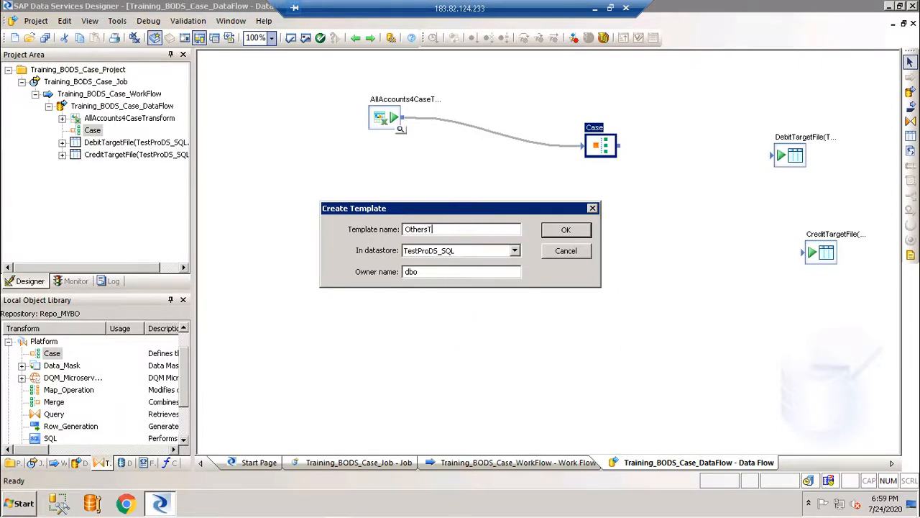
pyautogui.write('argetFile')
pyautogui.press('Return')
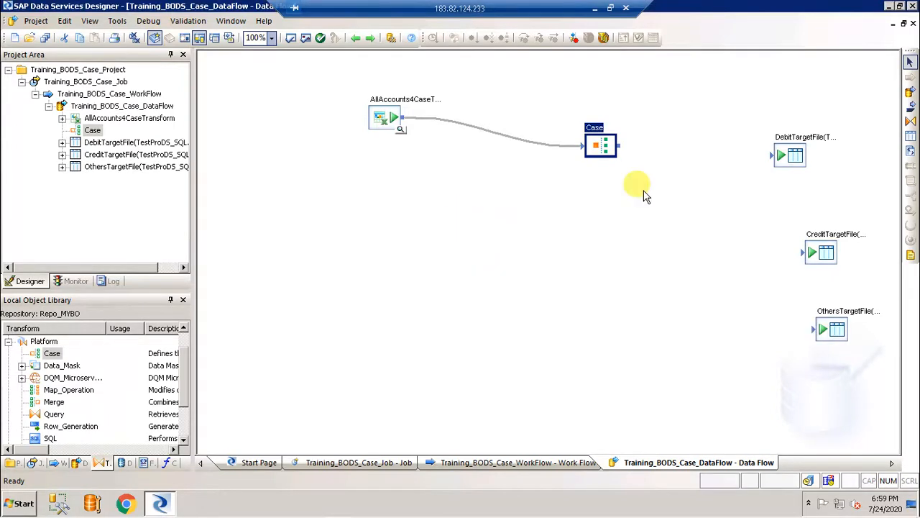
# Stack the Debit, Credit and Others target tables in a vertical column
pyautogui.moveTo(782, 138); pyautogui.dragTo(767, 69)
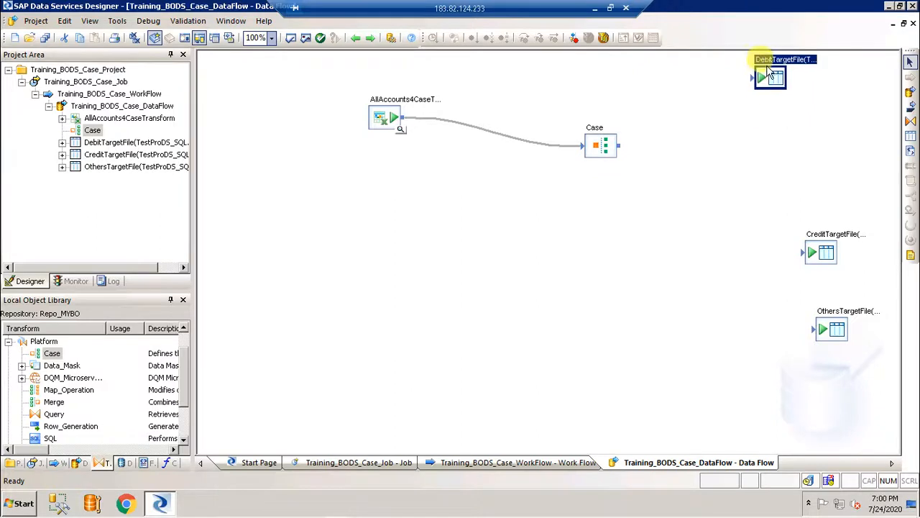
pyautogui.moveTo(820, 252); pyautogui.dragTo(762, 154)
pyautogui.moveTo(838, 327); pyautogui.dragTo(764, 248)
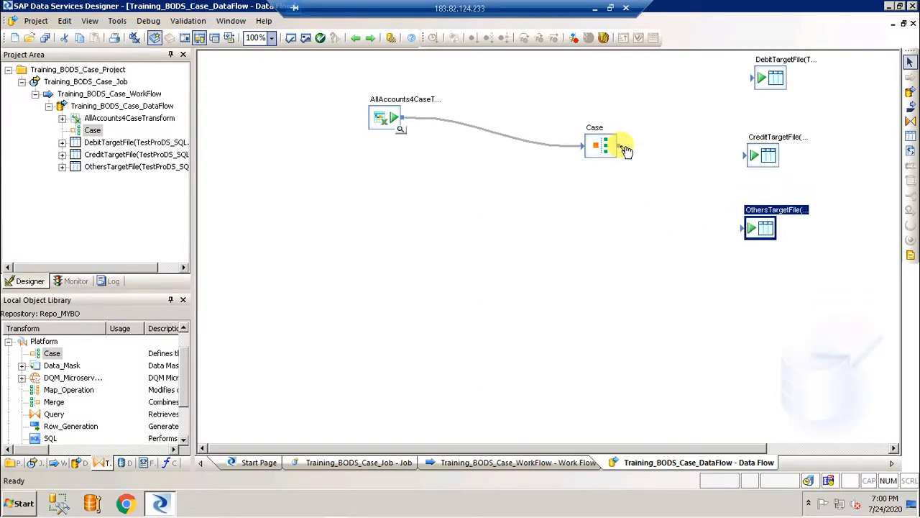
# Link the Case output to DebitTargetFile as Debit, CreditTargetFile as Credit, and OthersTargetFile
pyautogui.moveTo(622, 148); pyautogui.dragTo(757, 80)
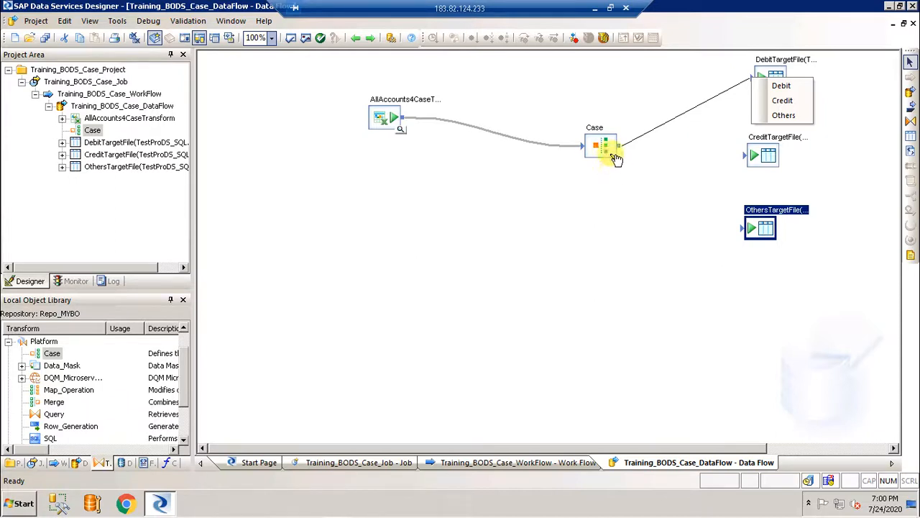
pyautogui.click(788, 87)
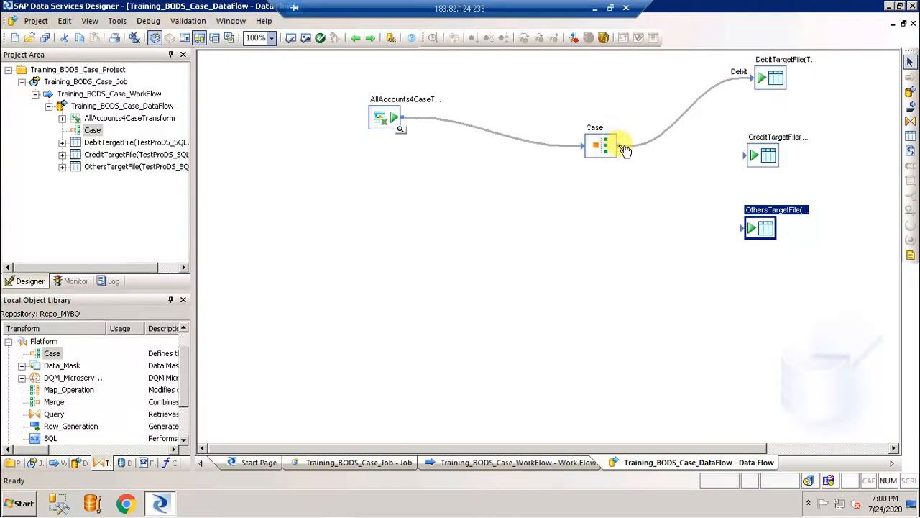
pyautogui.moveTo(620, 146); pyautogui.dragTo(723, 159)
pyautogui.moveTo(747, 164); pyautogui.dragTo(752, 161)
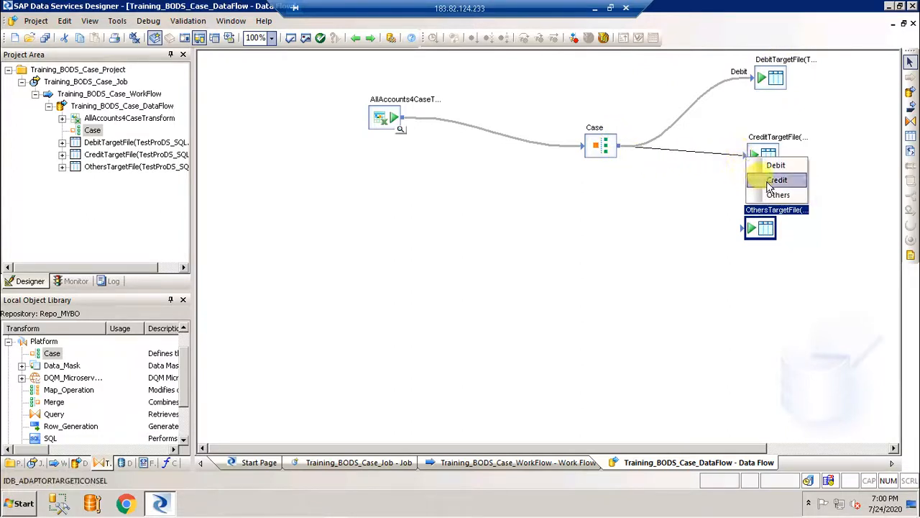
pyautogui.click(770, 180)
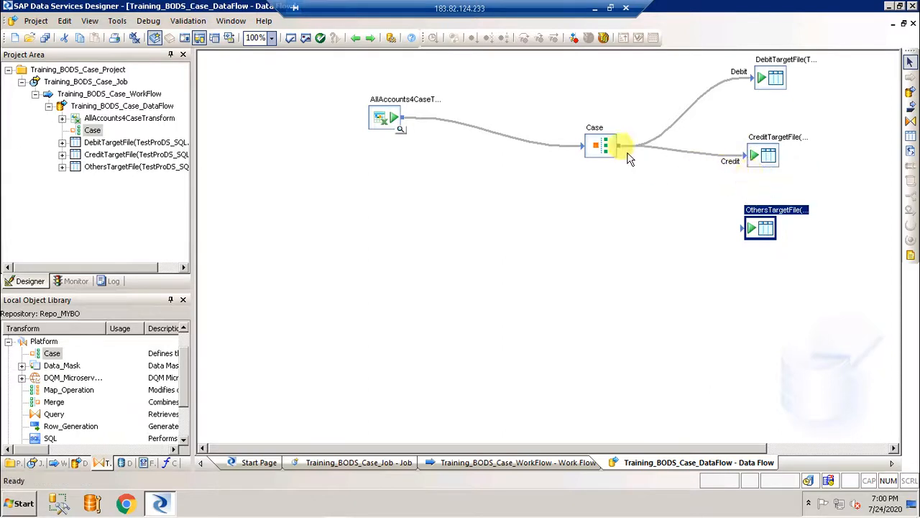
pyautogui.moveTo(624, 150); pyautogui.dragTo(747, 254)
# Route Others to OthersTargetFile, validate the data flow error-free, and open Training_BODS_Case_Job
pyautogui.click(771, 265)
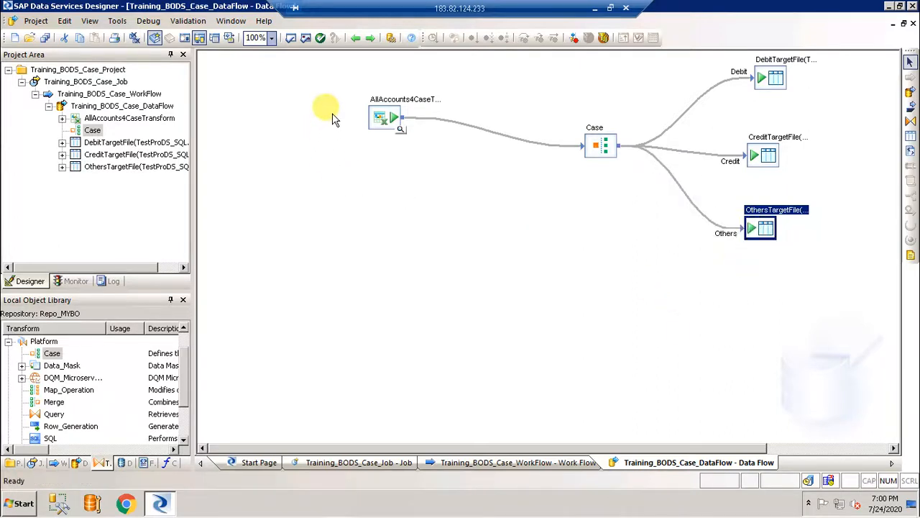
pyautogui.click(291, 39)
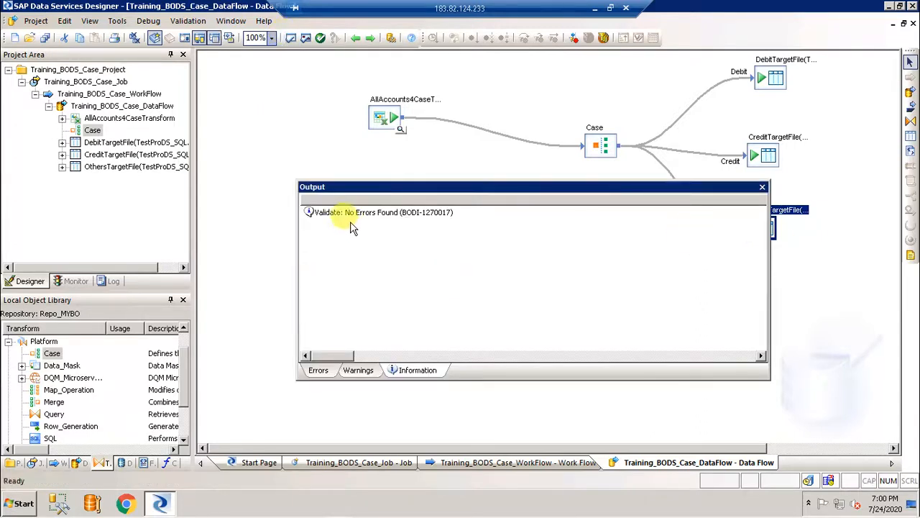
pyautogui.click(764, 189)
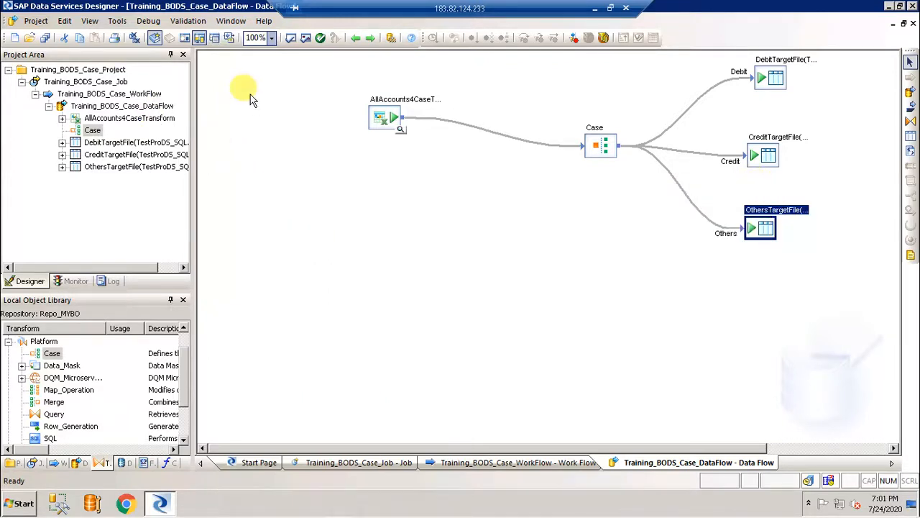
pyautogui.click(85, 81)
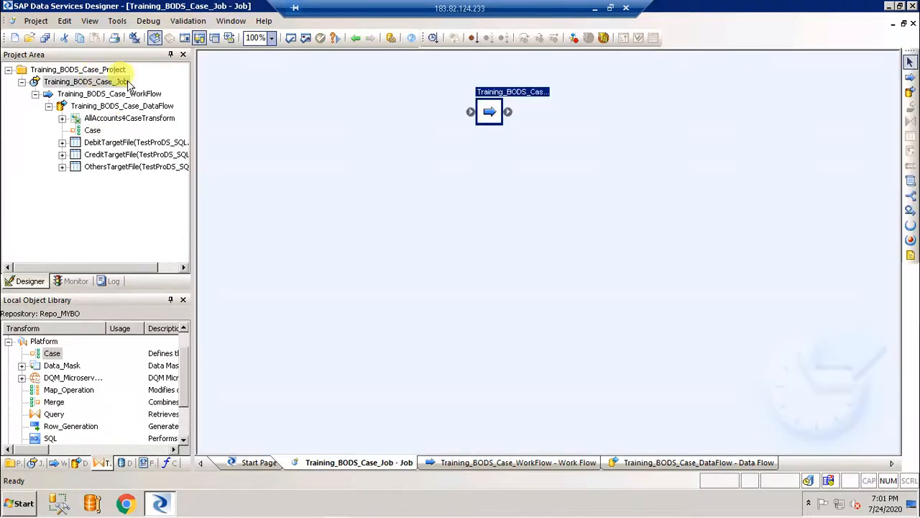
# Execute Training_BODS_Case_Job, saving the three changed objects and keeping default execution settings
pyautogui.click(434, 38)
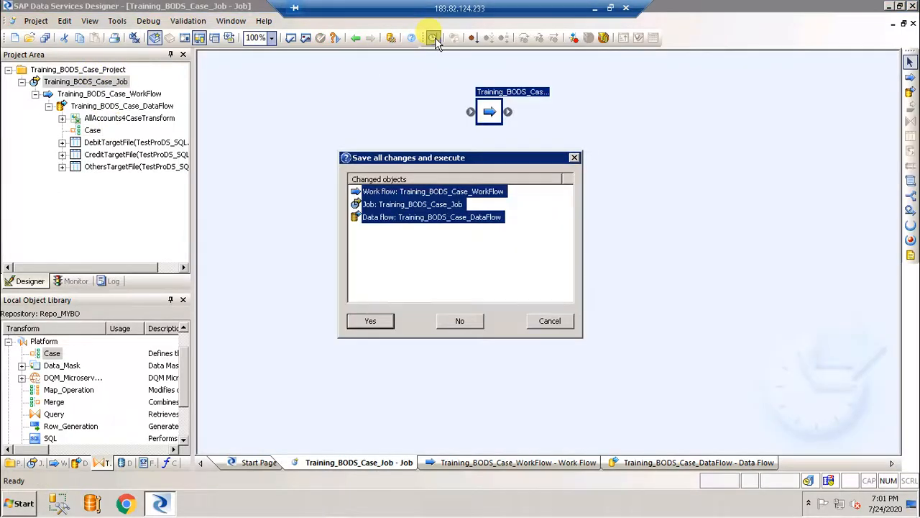
pyautogui.click(379, 324)
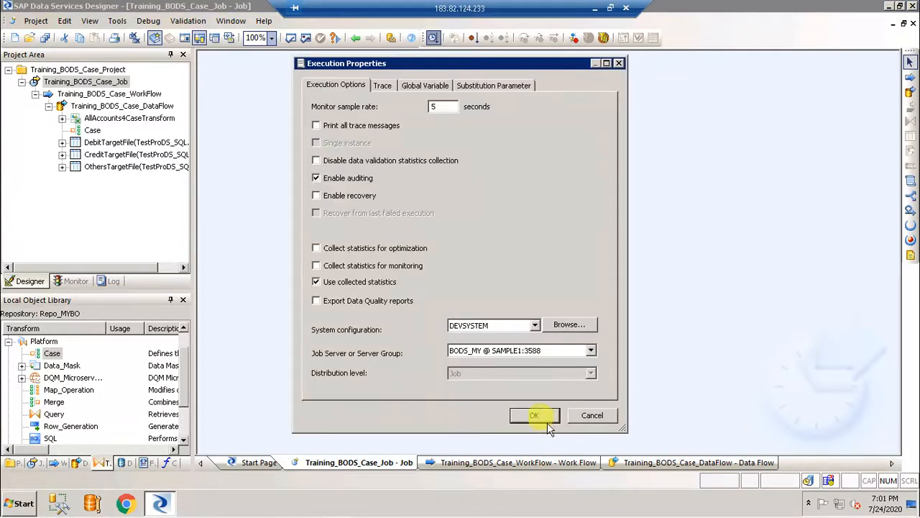
pyautogui.click(534, 416)
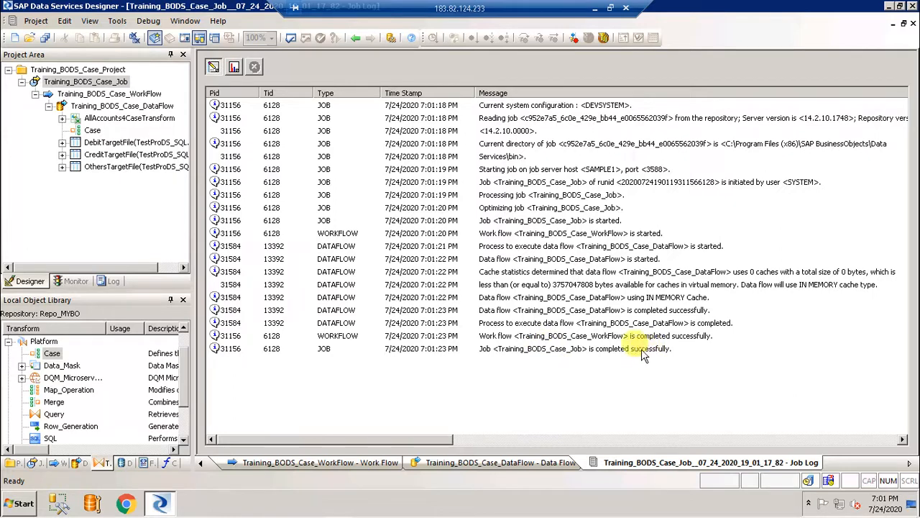
# Reopen the data flow and view the source rows and the 18 DebitTargetFile rows
pyautogui.click(115, 106)
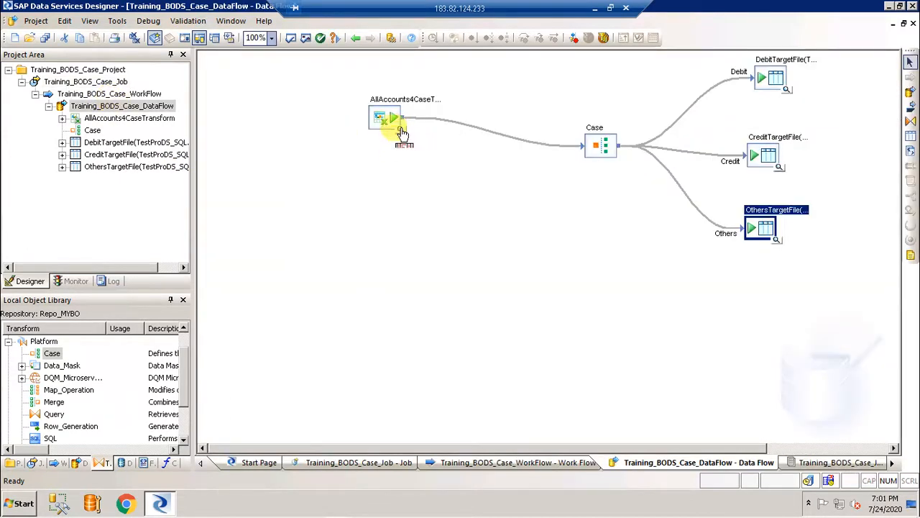
pyautogui.click(401, 132)
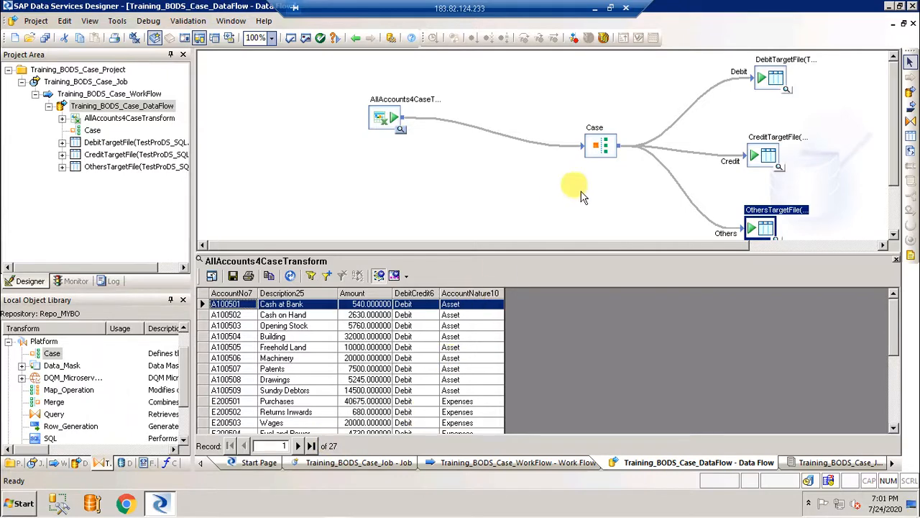
pyautogui.click(896, 264)
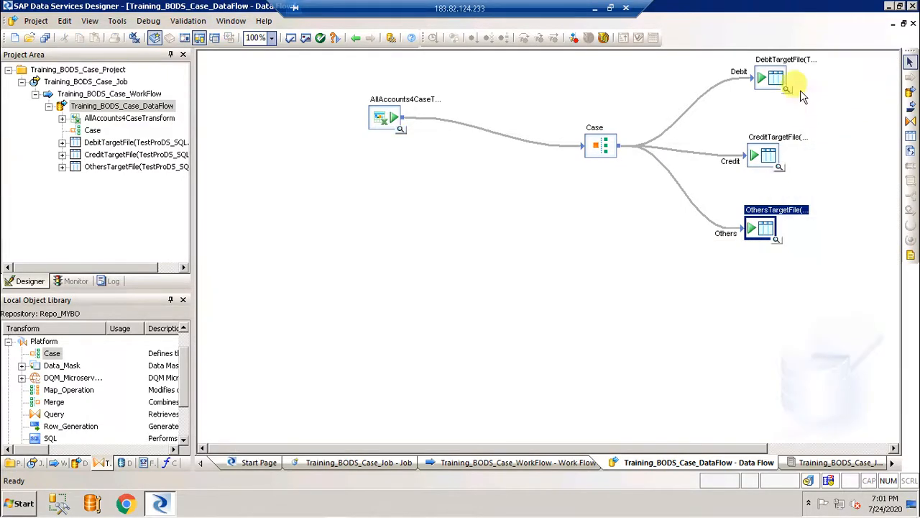
pyautogui.click(786, 87)
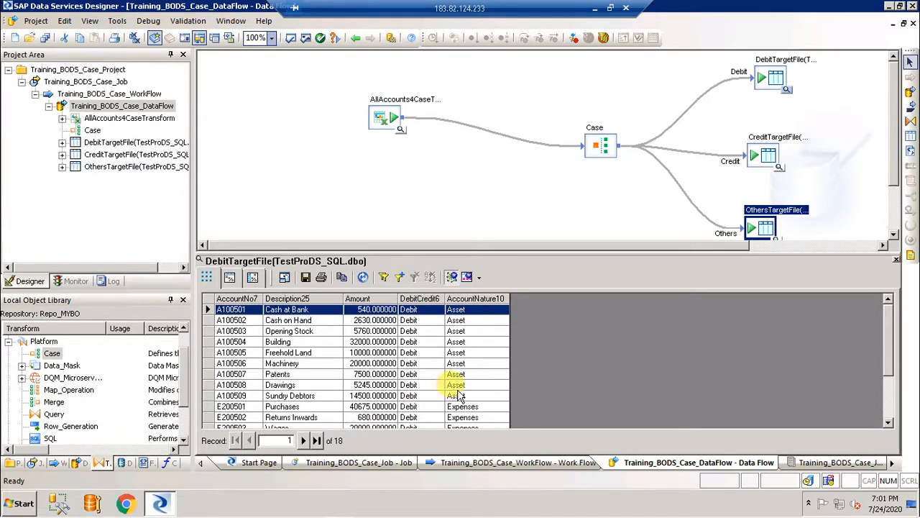
pyautogui.click(888, 423)
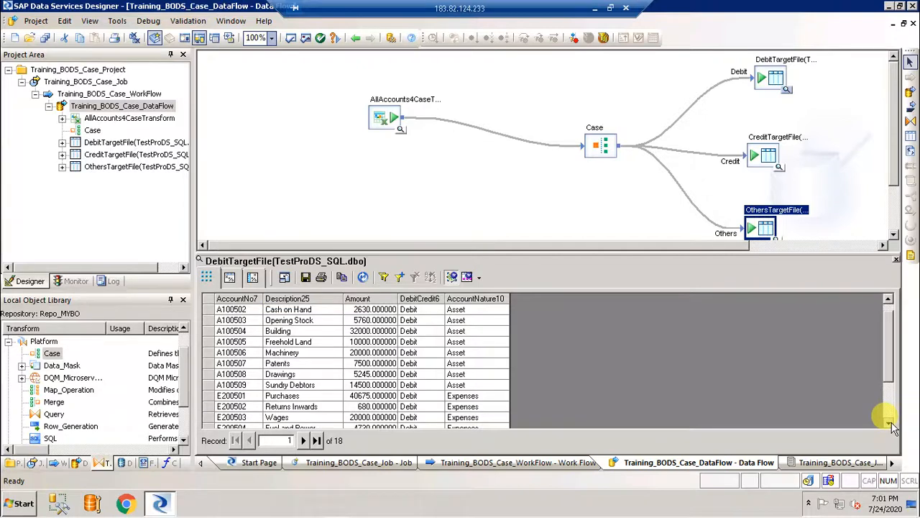
pyautogui.click(890, 423)
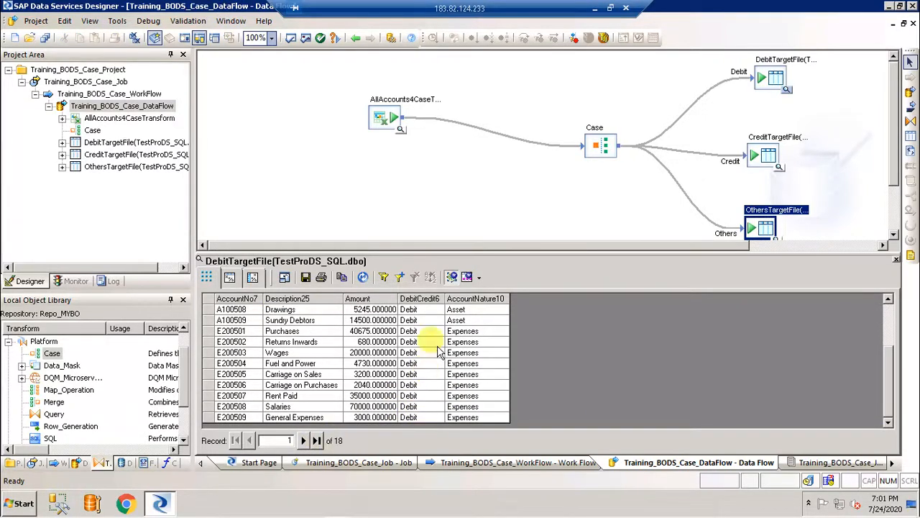
pyautogui.moveTo(889, 385); pyautogui.dragTo(902, 286)
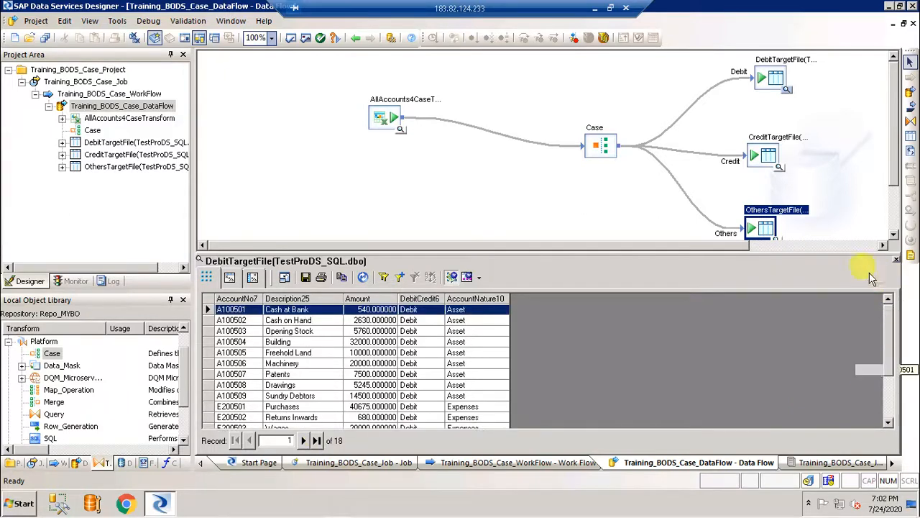
# Check CreditTargetFile's 8 rows and OthersTargetFile's 1 row, close previews, and minimize the remote session
pyautogui.click(778, 167)
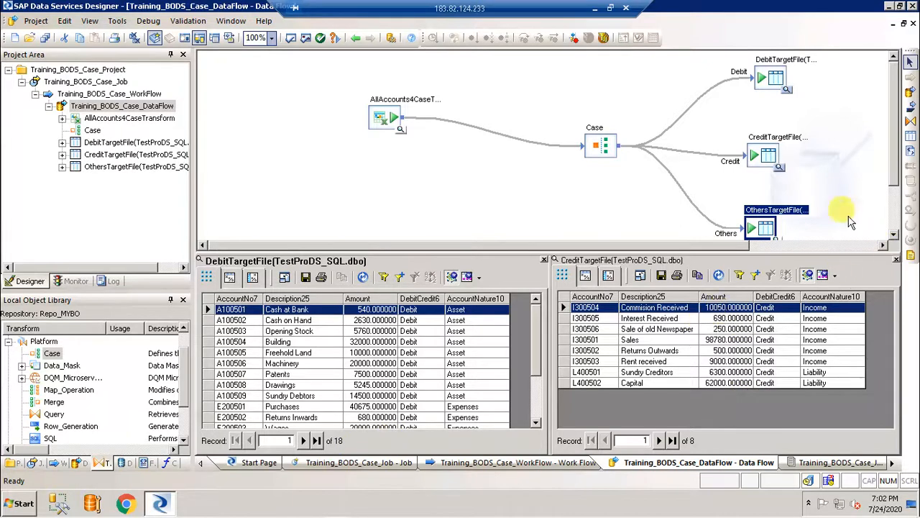
pyautogui.click(780, 243)
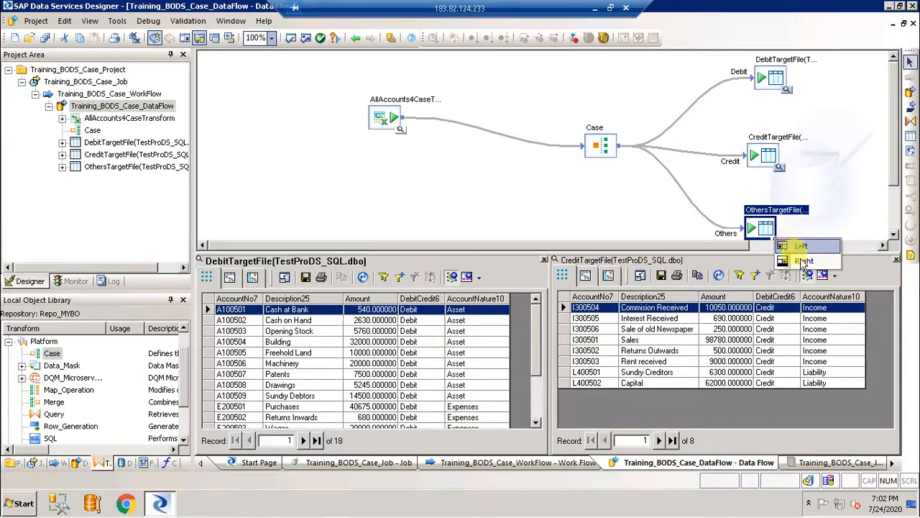
pyautogui.click(803, 261)
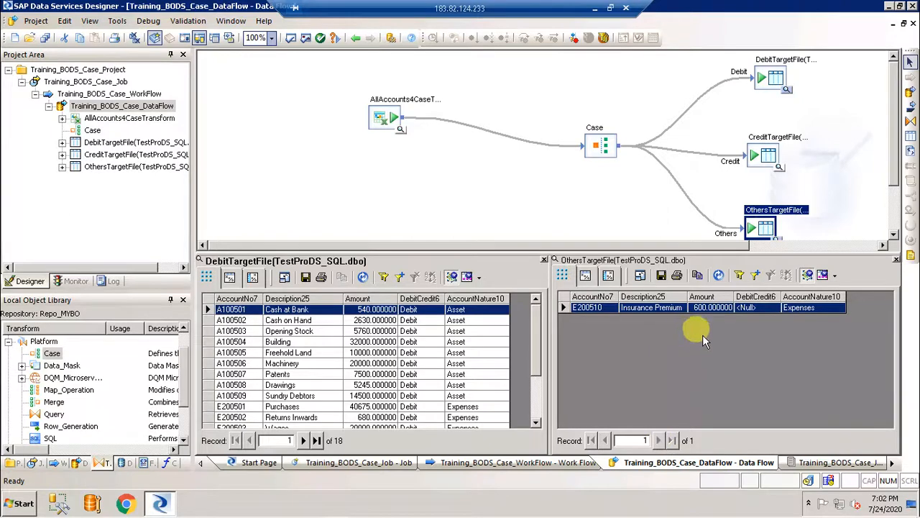
pyautogui.click(897, 262)
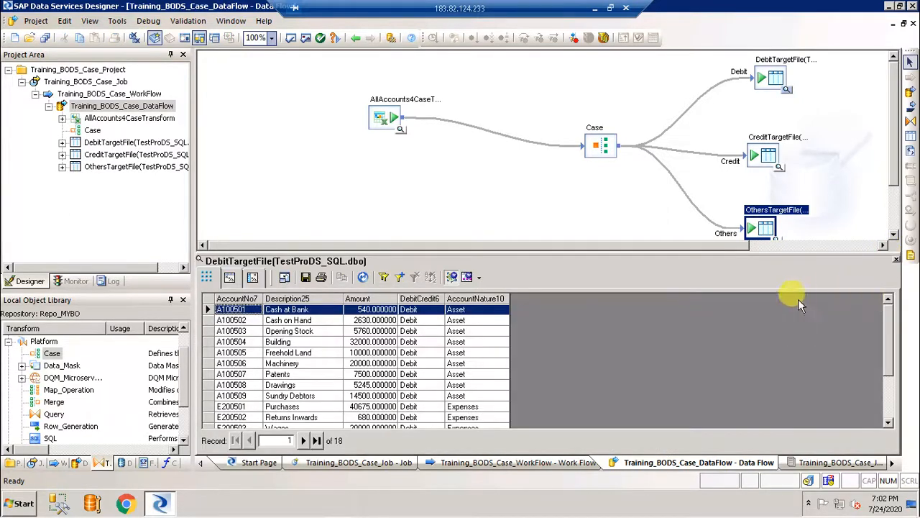
pyautogui.click(897, 262)
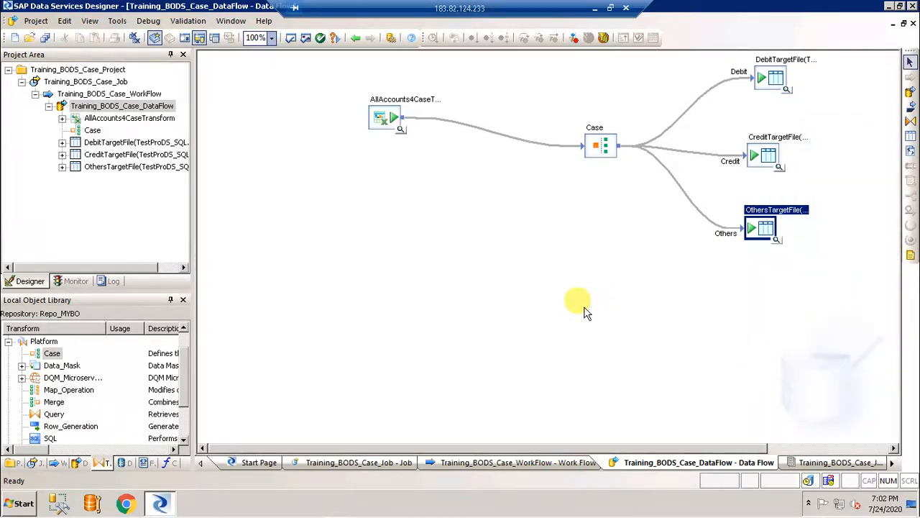
pyautogui.click(592, 8)
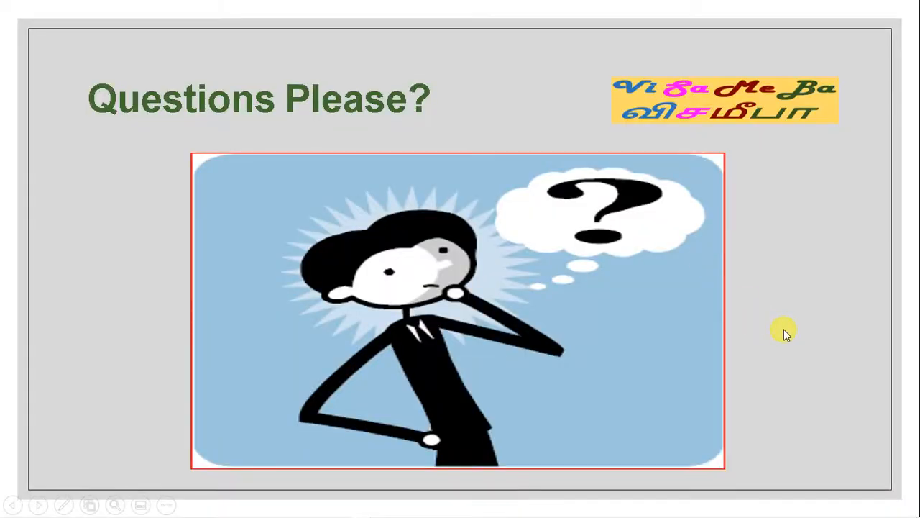